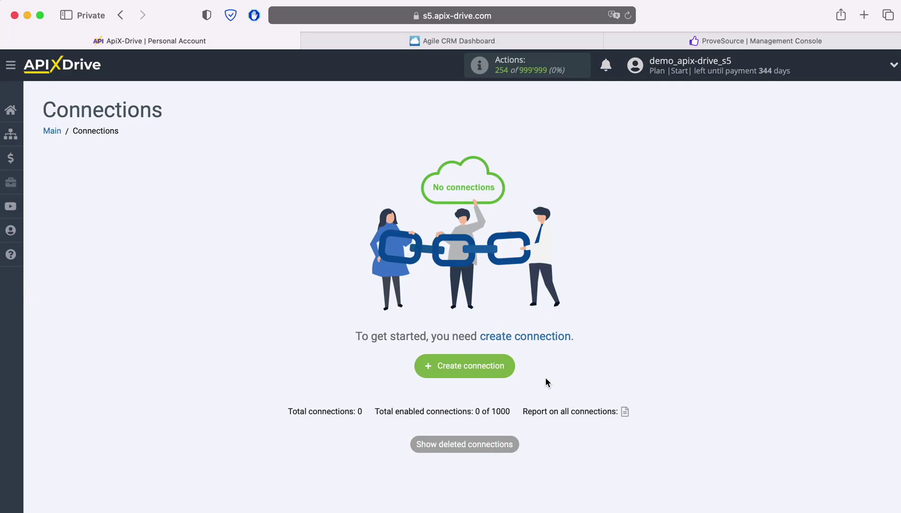
# - Create a new connection with Agile CRM as the data source system
pyautogui.click(511, 366)
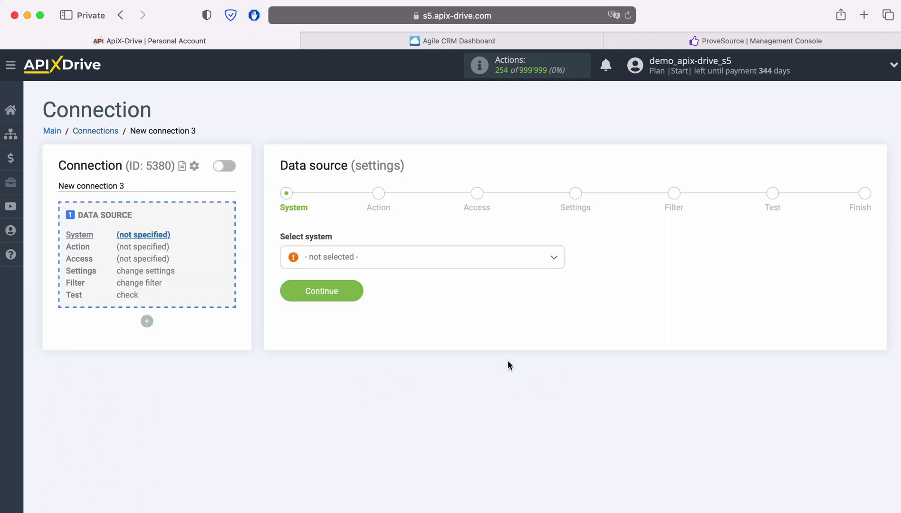
pyautogui.click(413, 265)
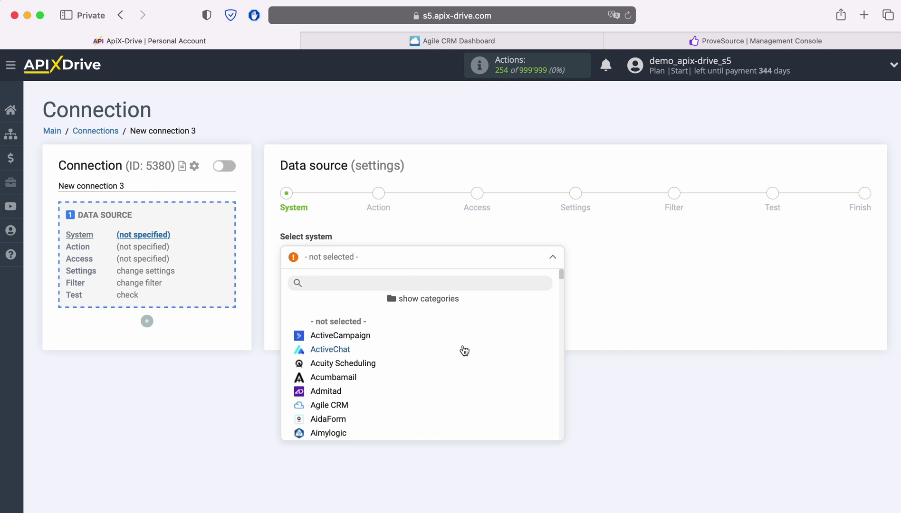
pyautogui.scroll(-3, 461, 350)
pyautogui.scroll(-5, 464, 350)
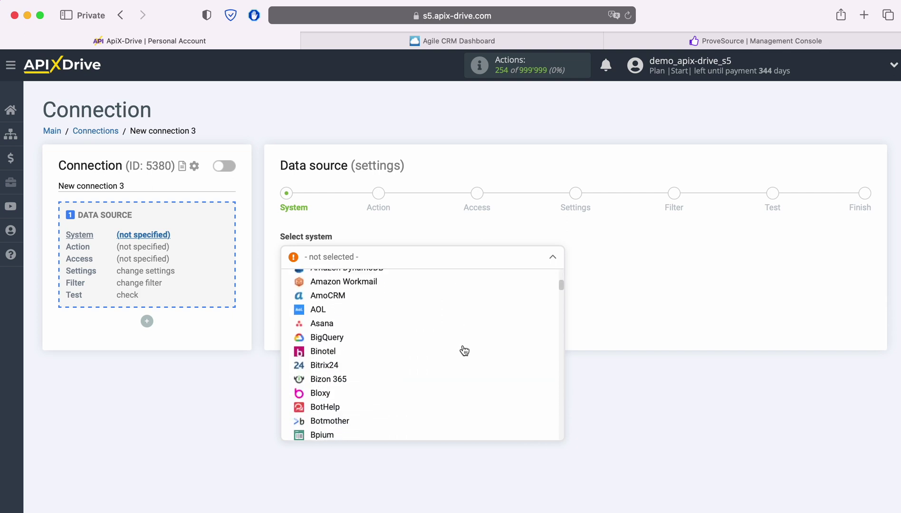
pyautogui.scroll(-3, 465, 351)
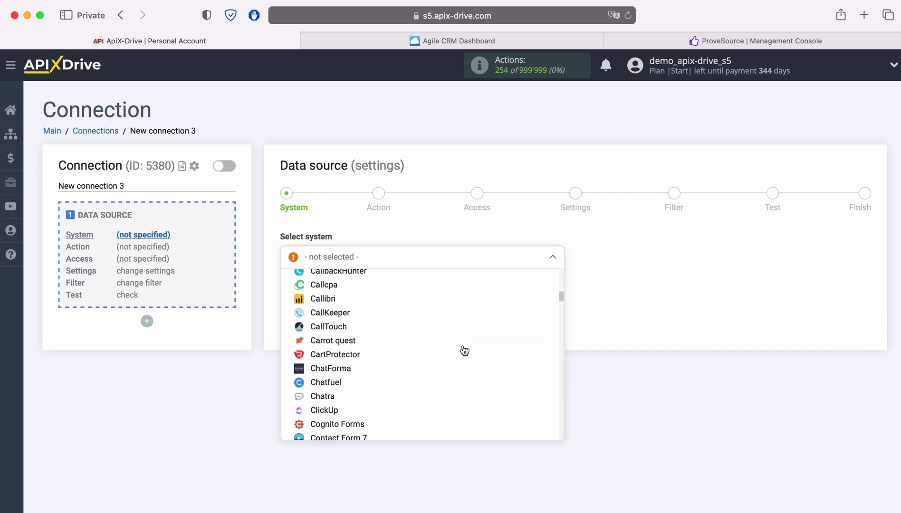
pyautogui.scroll(5, 464, 351)
pyautogui.scroll(5, 463, 351)
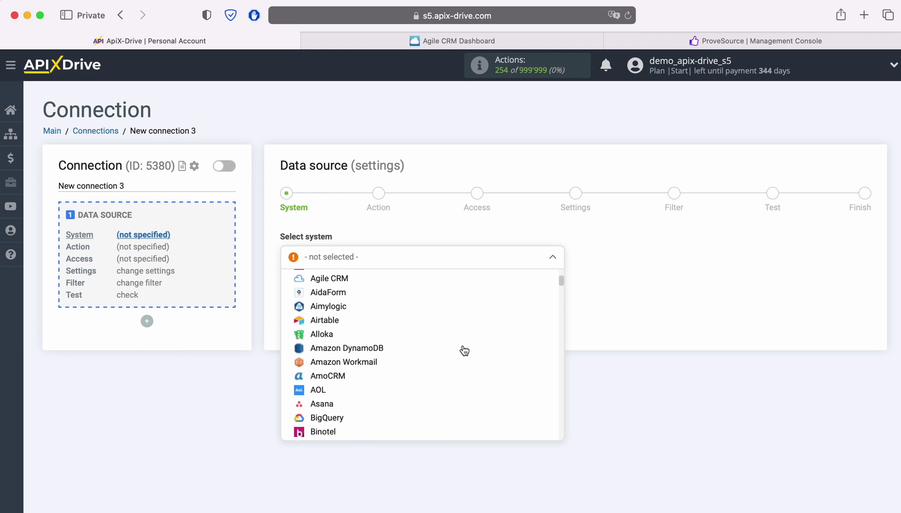
pyautogui.click(332, 317)
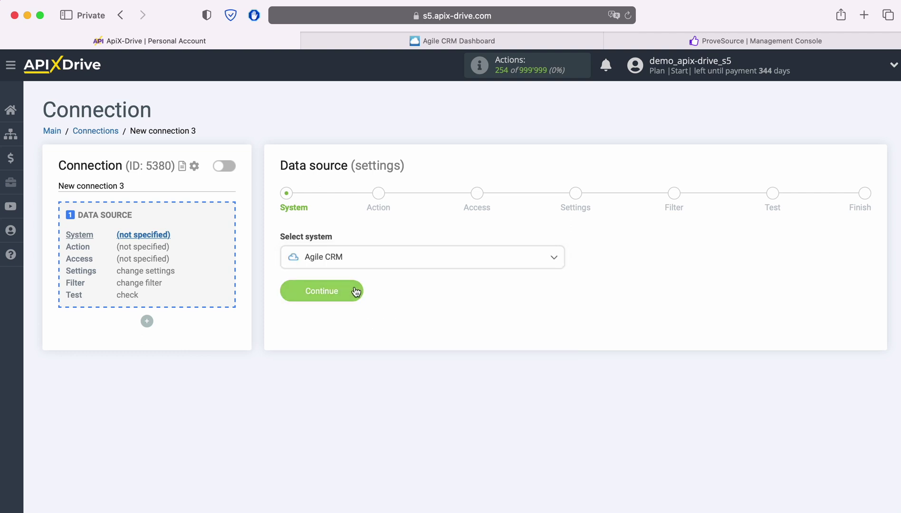
pyautogui.click(352, 288)
# - Set the data source action to Get CONTACTS (new)
pyautogui.click(419, 265)
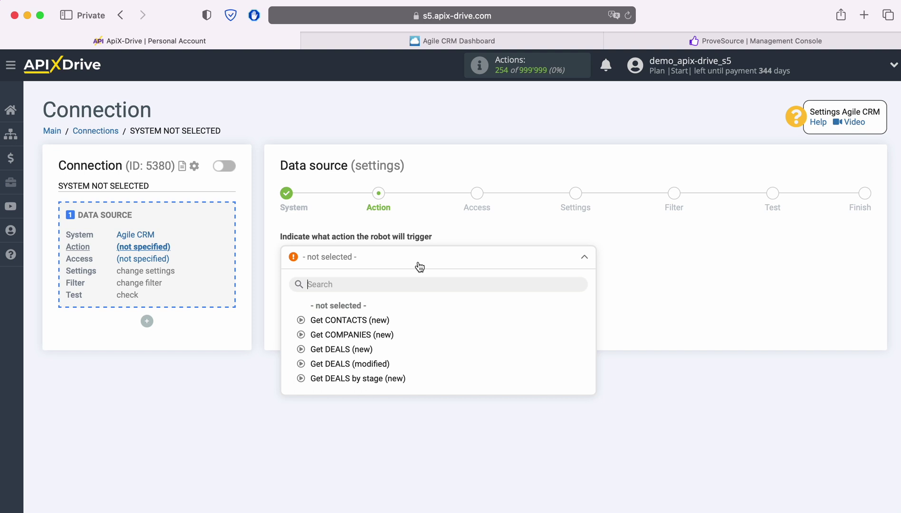
pyautogui.click(380, 320)
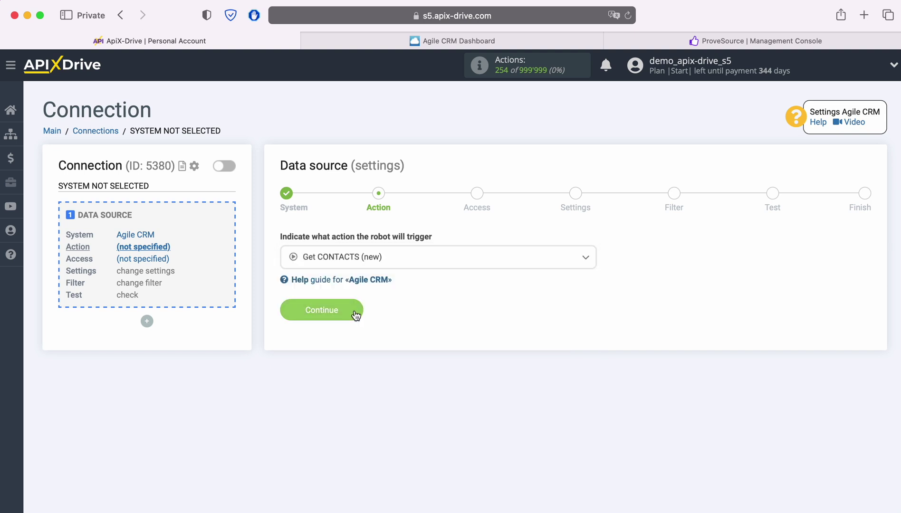
pyautogui.click(356, 315)
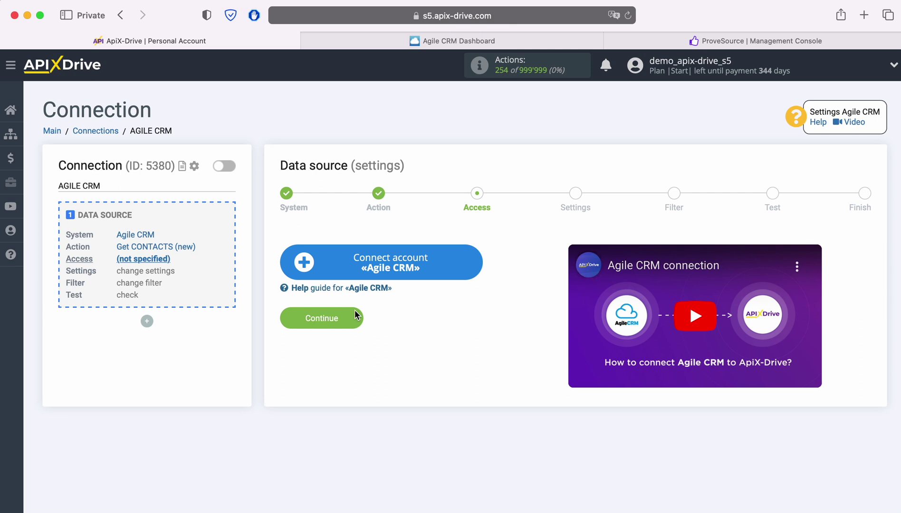
# - Start connecting an Agile CRM account, filling in the domain apixdrivecom copied from the Agile CRM web address and the account's login e-mail
pyautogui.click(477, 259)
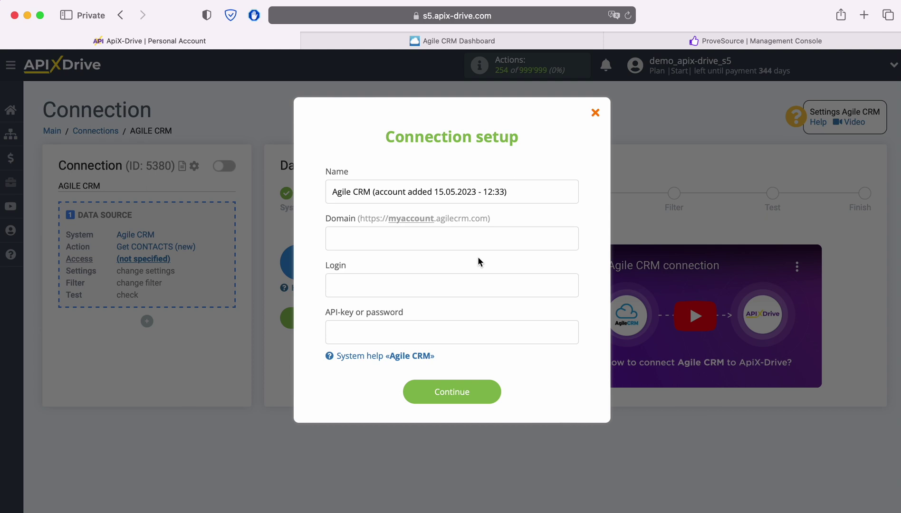
pyautogui.click(412, 42)
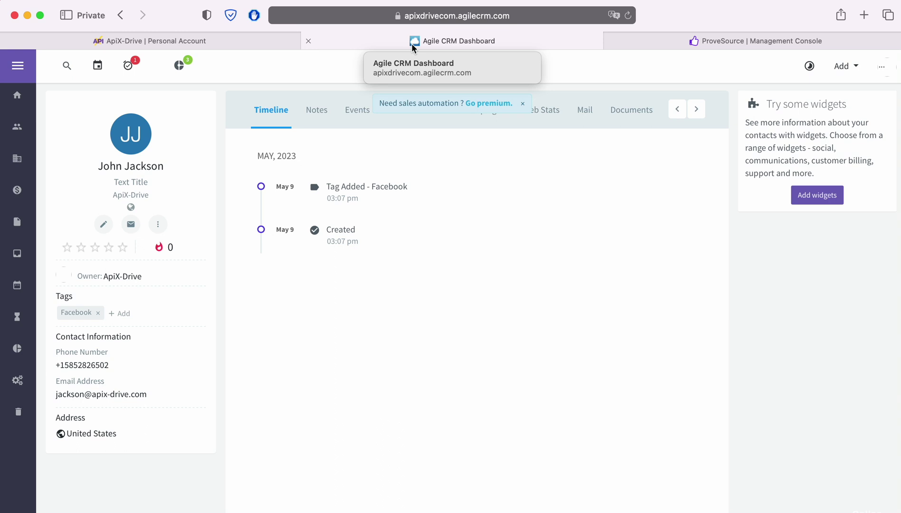
pyautogui.click(558, 16)
pyautogui.click(559, 15)
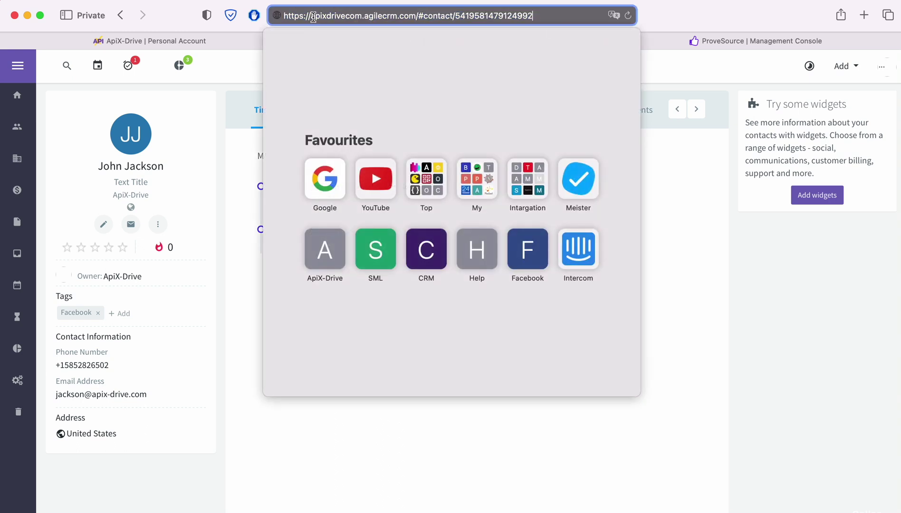
pyautogui.moveTo(313, 17); pyautogui.dragTo(363, 16)
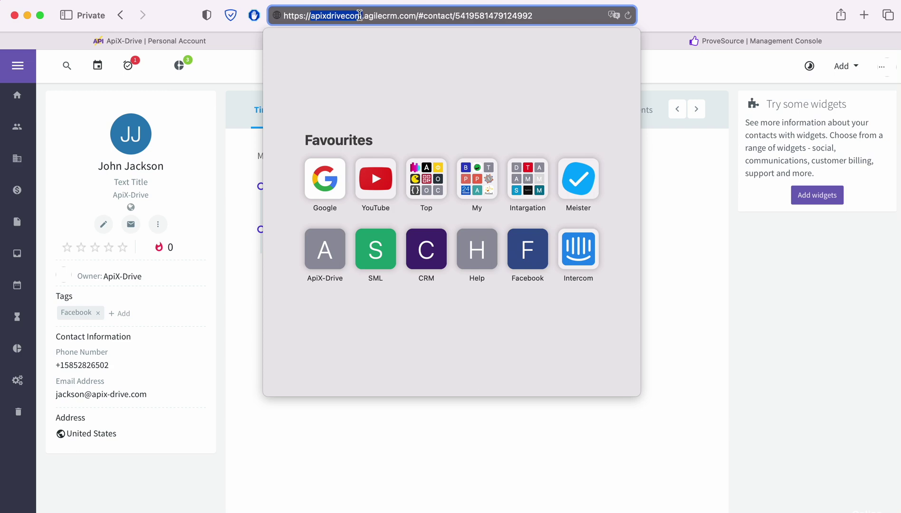
pyautogui.rightClick(348, 19)
pyautogui.click(366, 38)
pyautogui.click(190, 40)
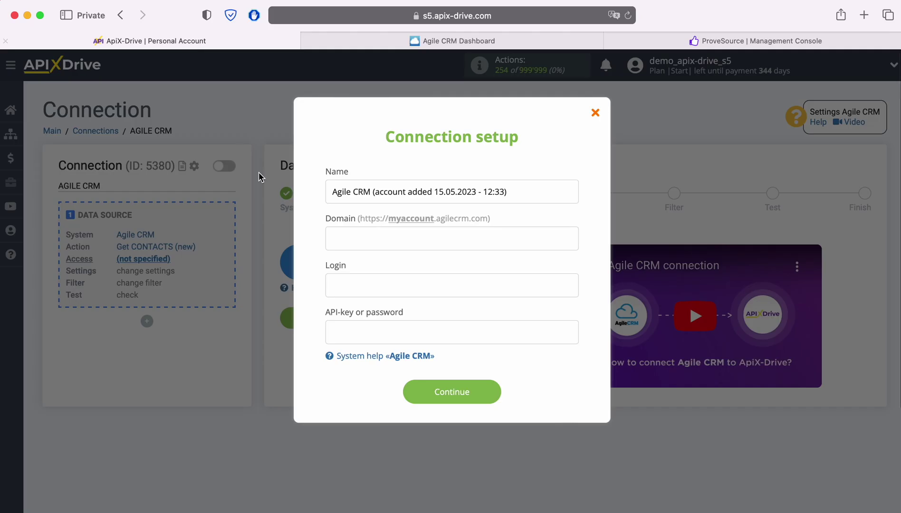
pyautogui.rightClick(336, 243)
pyautogui.click(366, 274)
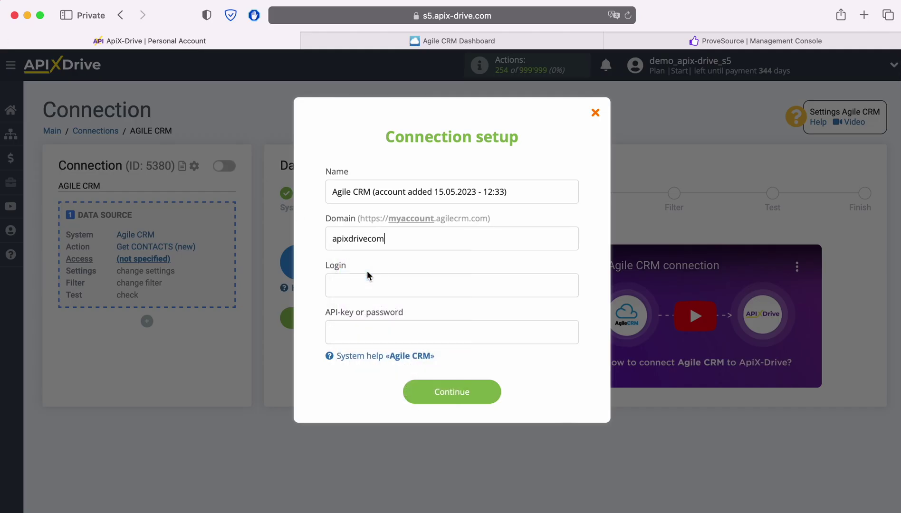
pyautogui.rightClick(367, 274)
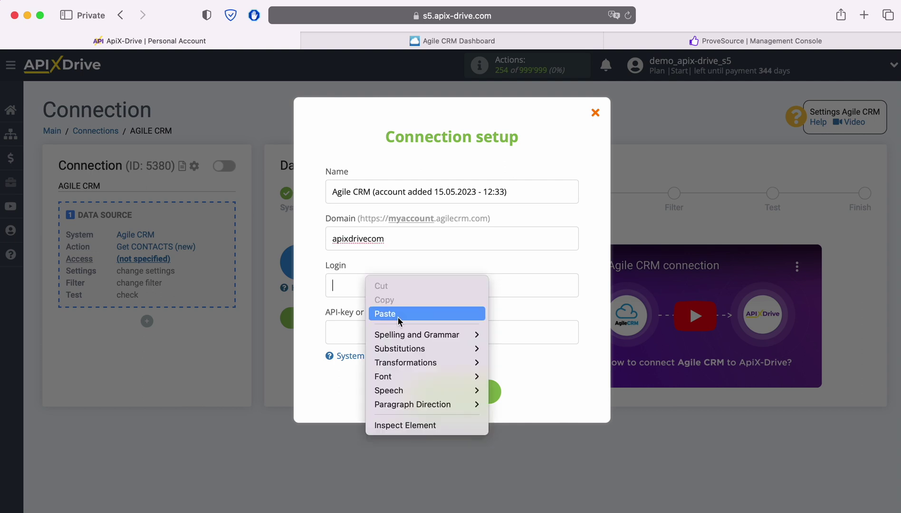
pyautogui.click(398, 315)
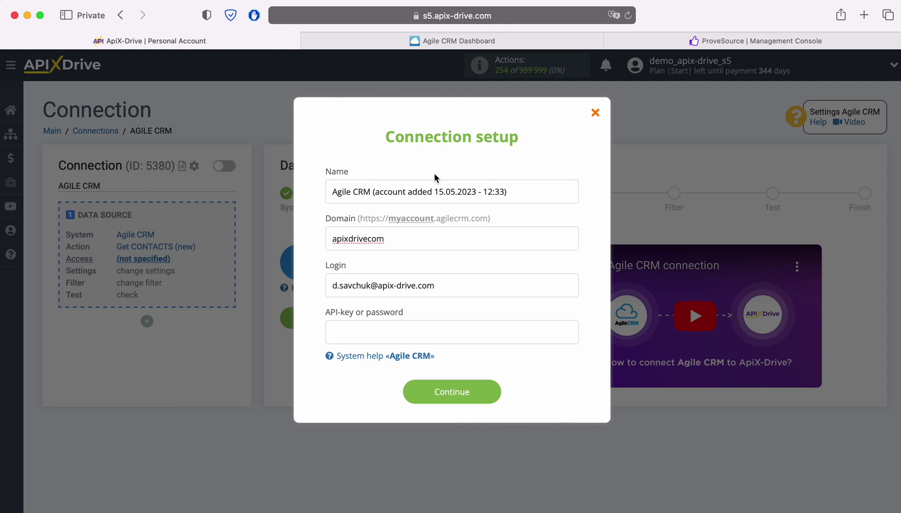
# - Switch to Agile CRM and copy the REST API key from the Developers & API section of the admin settings
pyautogui.click(419, 43)
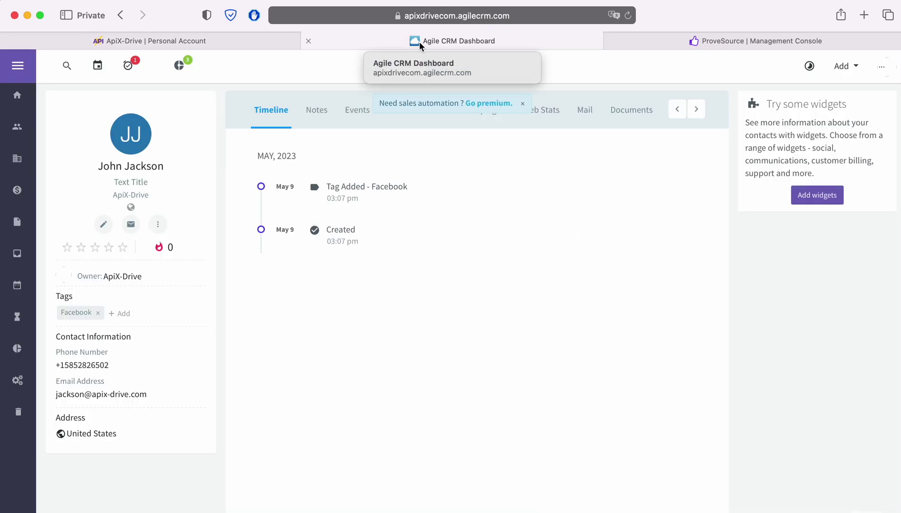
pyautogui.click(879, 70)
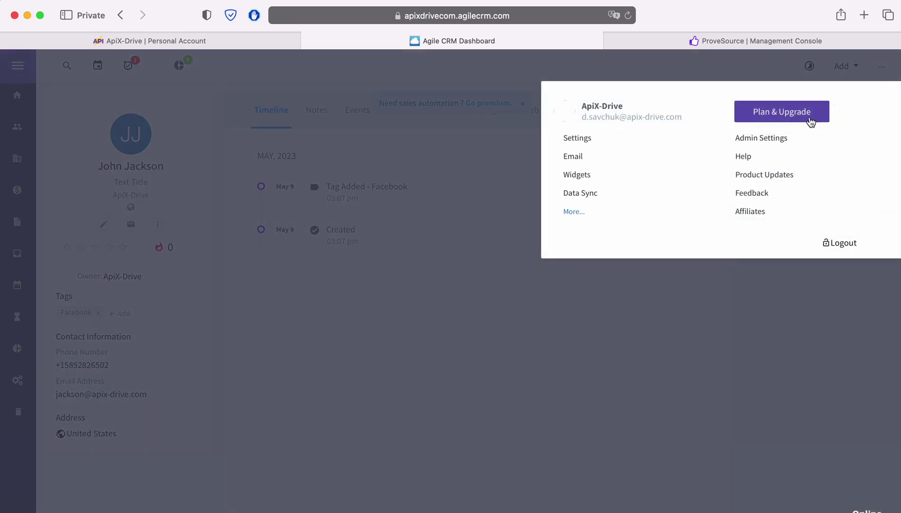
pyautogui.click(780, 142)
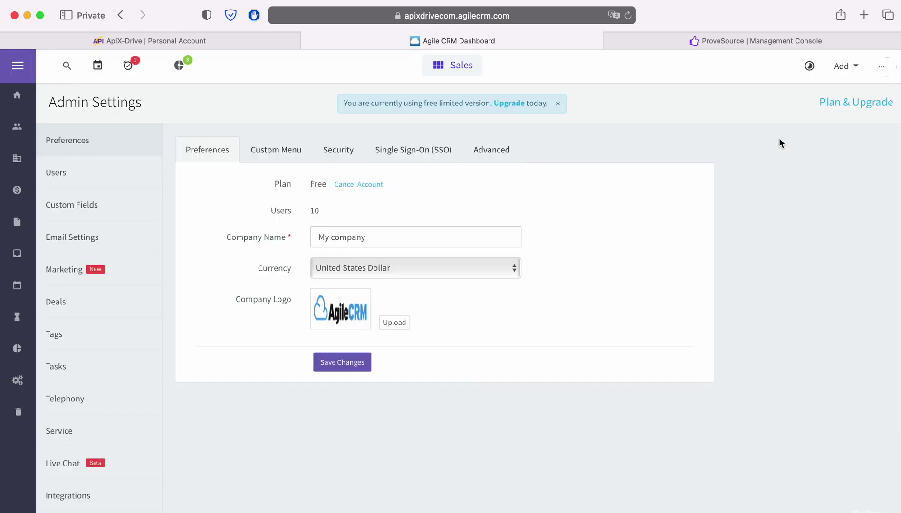
pyautogui.scroll(-3, 70, 375)
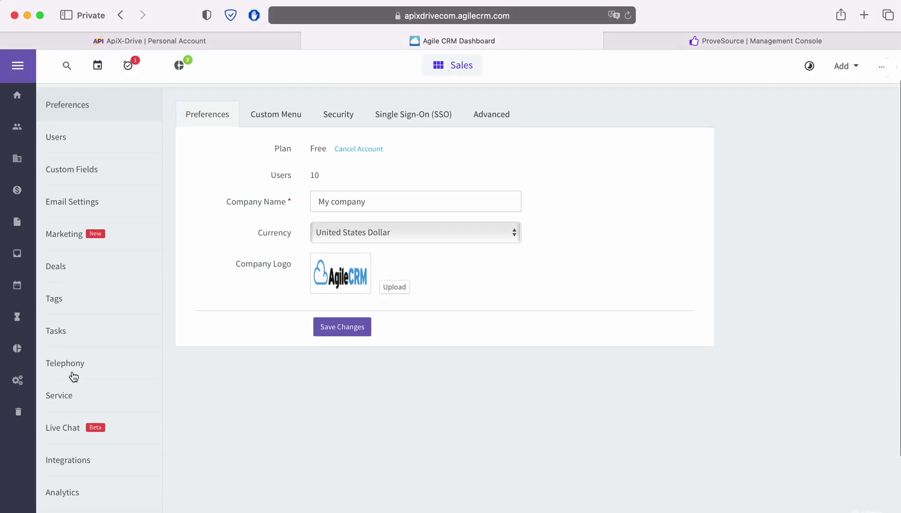
pyautogui.click(98, 477)
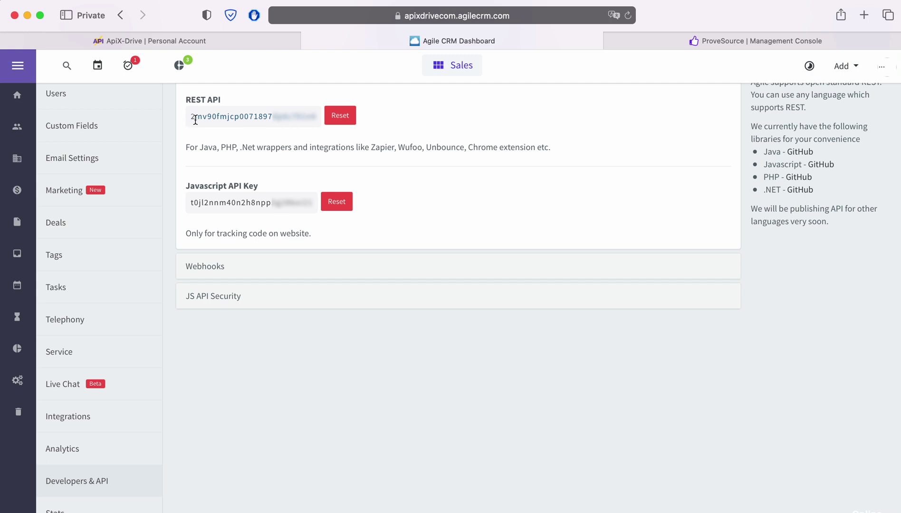
pyautogui.moveTo(191, 117); pyautogui.dragTo(317, 117)
pyautogui.rightClick(313, 117)
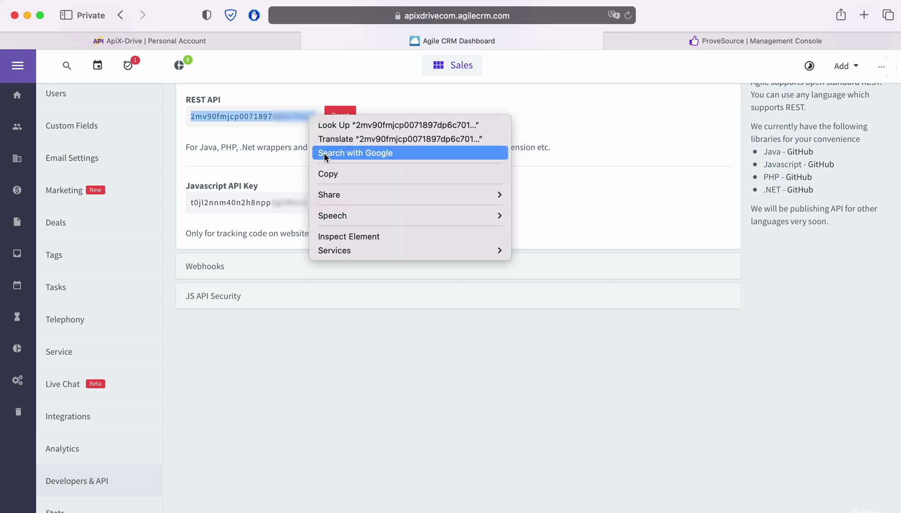
pyautogui.click(333, 175)
# - Return to ApiX-Drive, paste the API key into the Agile CRM connection setup and save the account
pyautogui.click(241, 43)
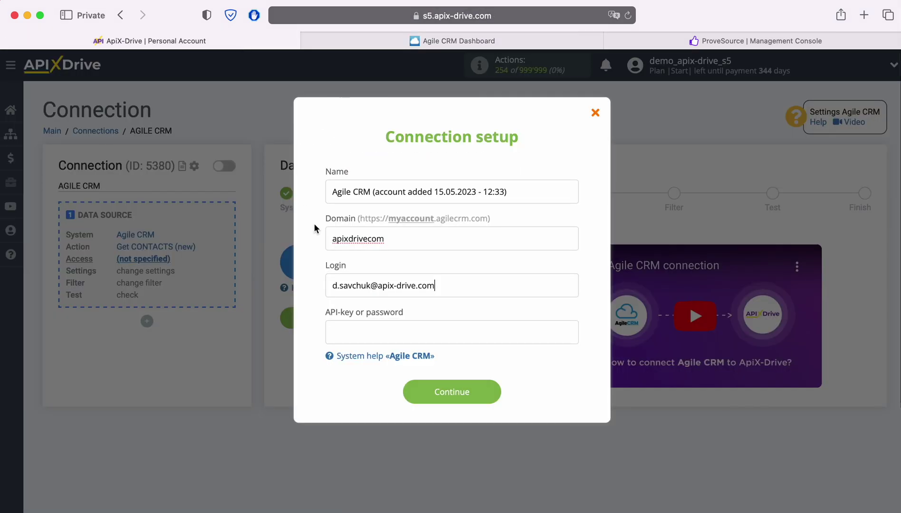
pyautogui.rightClick(357, 327)
pyautogui.click(380, 364)
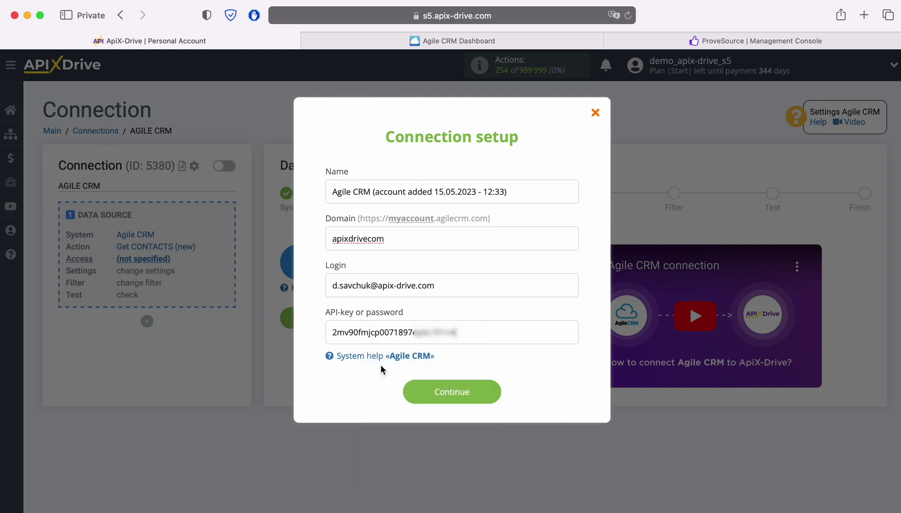
pyautogui.click(483, 393)
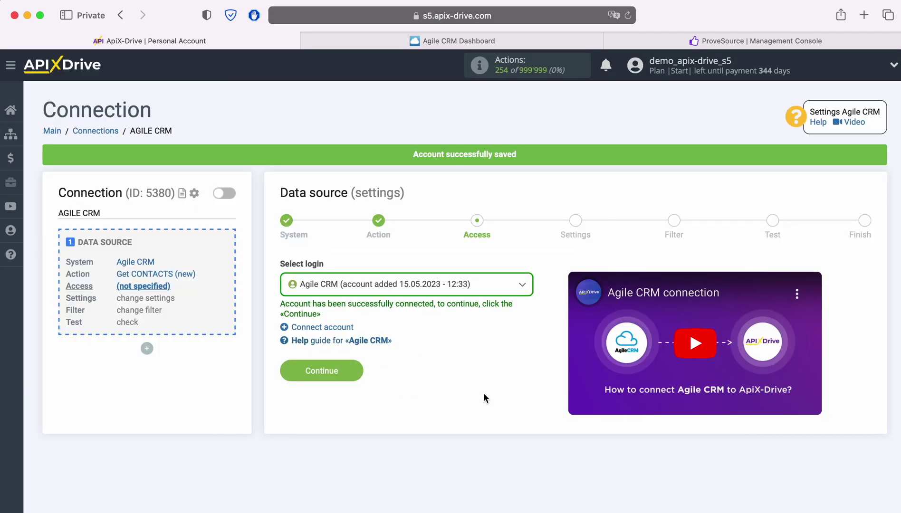
# - Select the newly connected Agile CRM account as the data source login and proceed to the settings stage
pyautogui.click(483, 287)
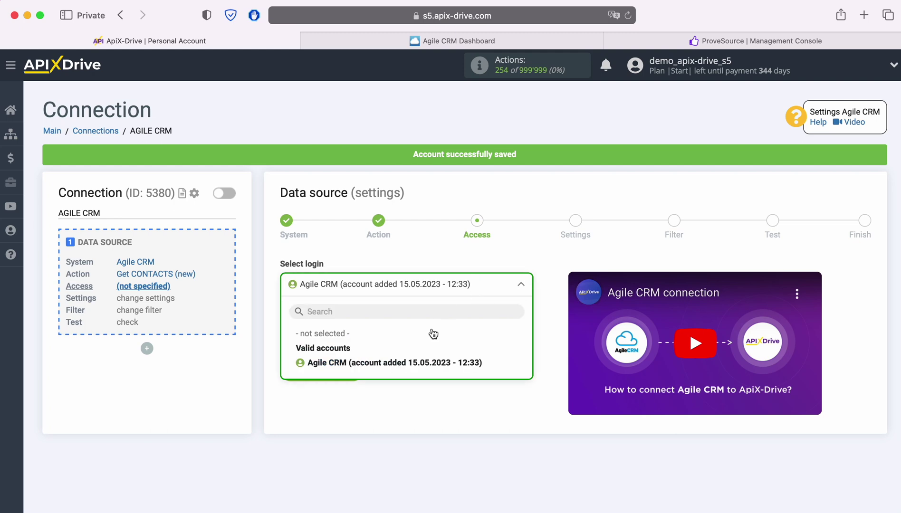
pyautogui.click(421, 362)
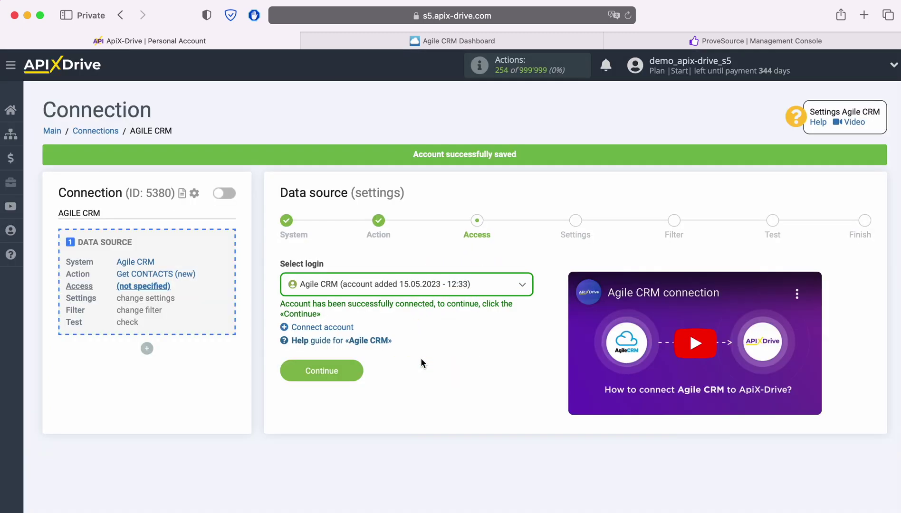
pyautogui.click(359, 370)
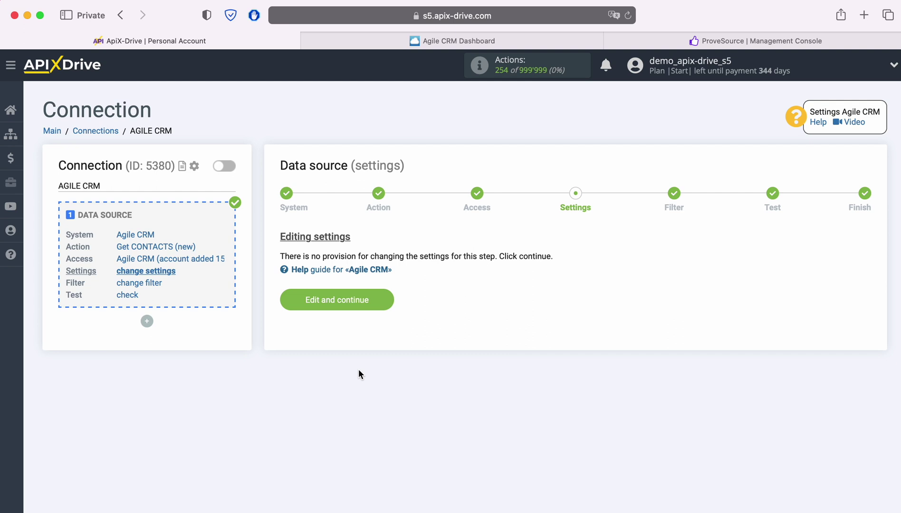
# - Complete the data source setup without extra settings or filter conditions, reviewing and accepting the test contact data
pyautogui.click(386, 298)
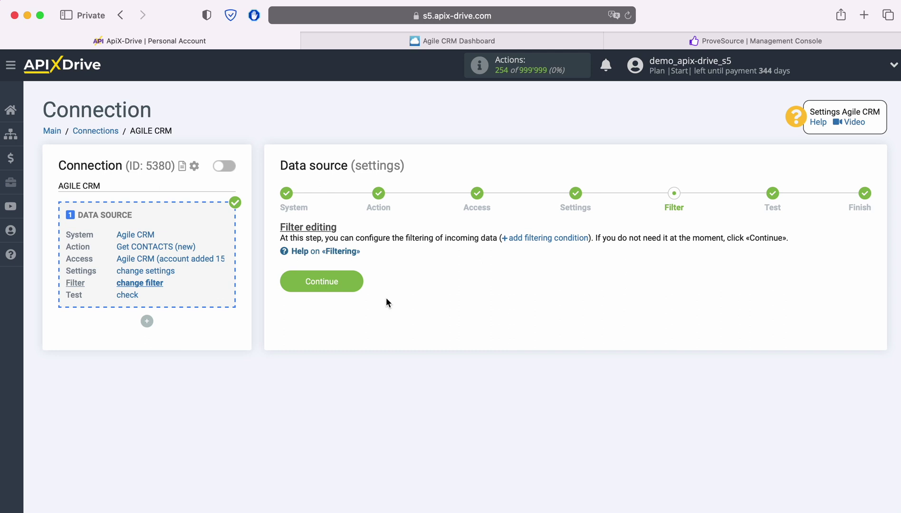
pyautogui.click(360, 285)
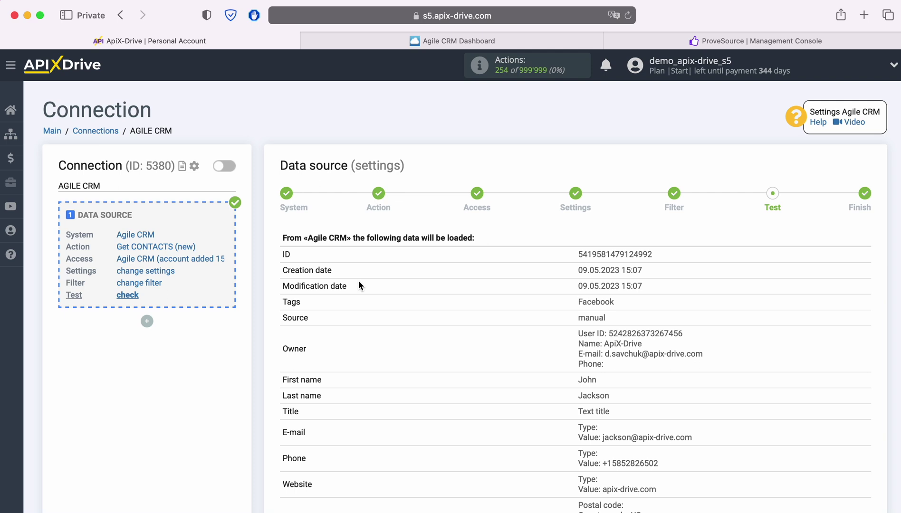
pyautogui.scroll(-3, 360, 285)
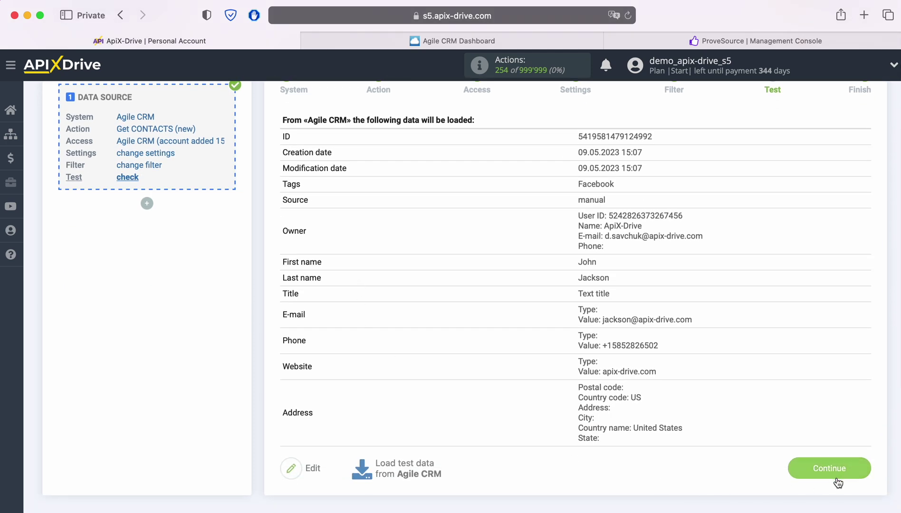
pyautogui.click(853, 472)
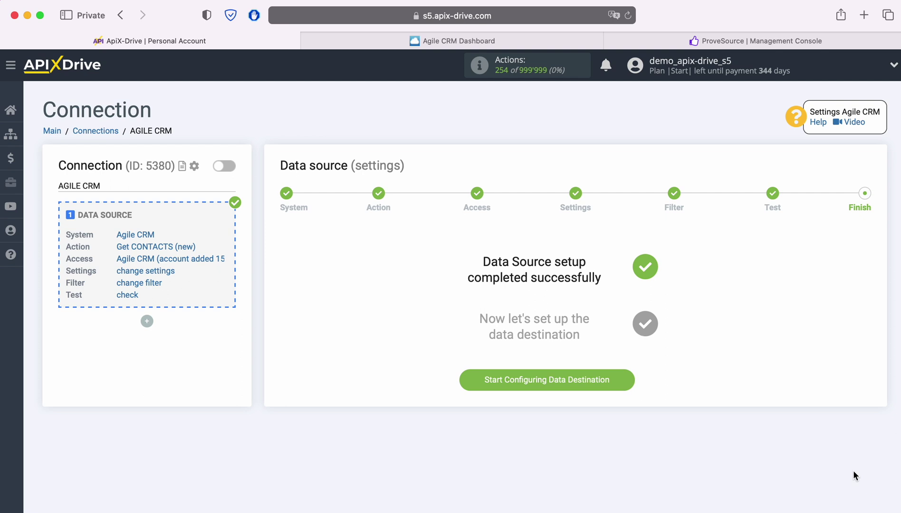
# - Start configuring the data destination and choose ProveSource as its system
pyautogui.click(631, 380)
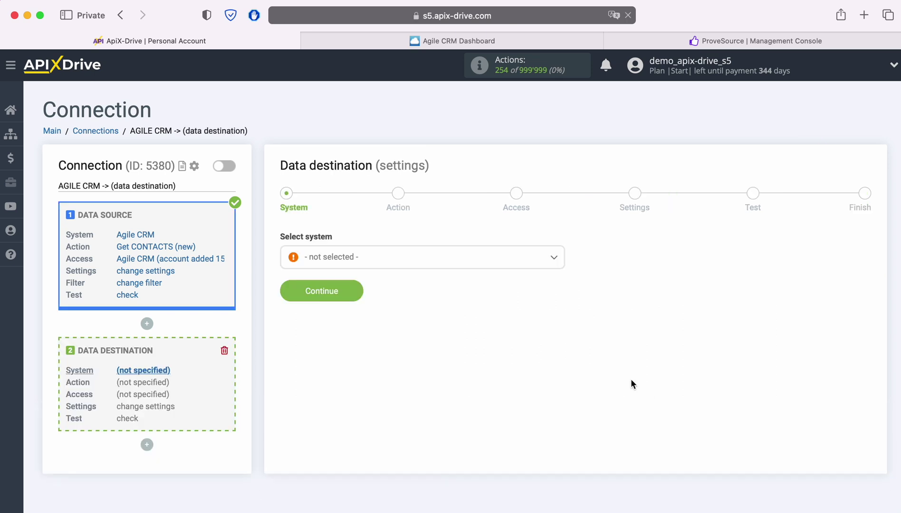
pyautogui.click(401, 261)
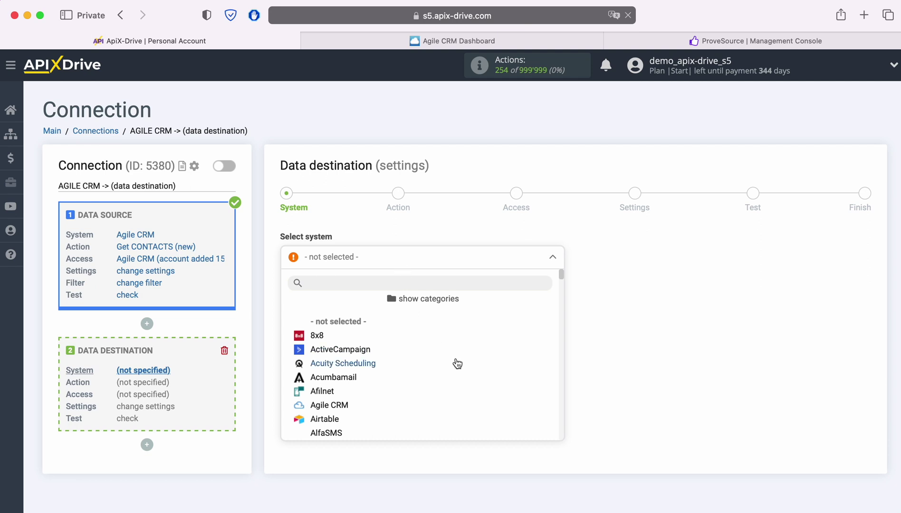
pyautogui.scroll(-5, 456, 363)
pyautogui.scroll(-15, 457, 364)
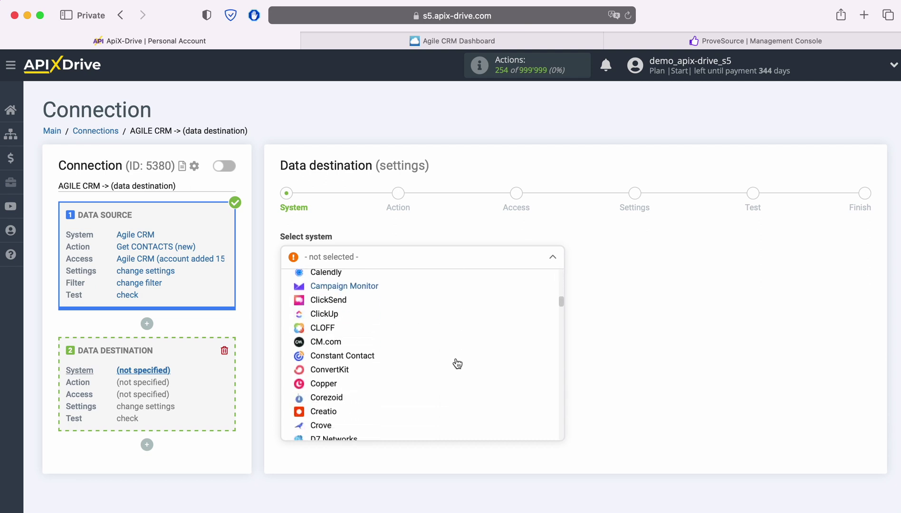
pyautogui.scroll(-15, 457, 363)
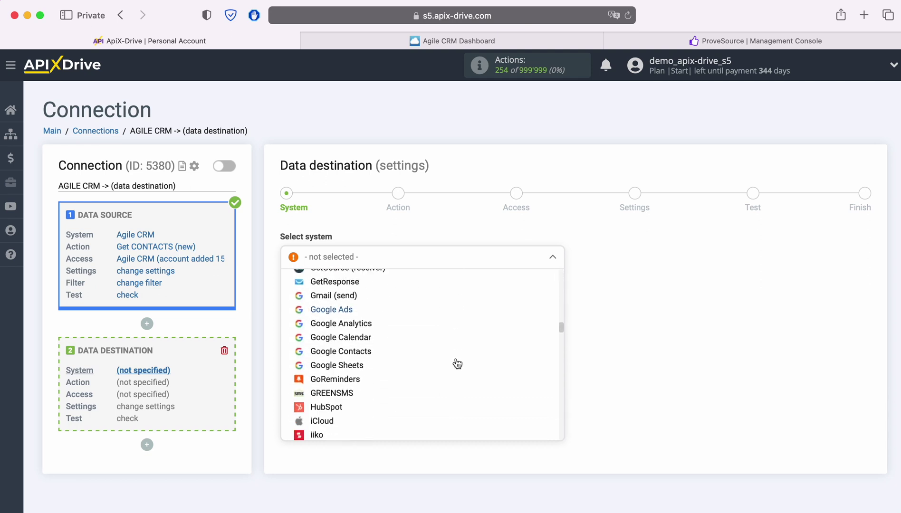
pyautogui.scroll(-15, 457, 364)
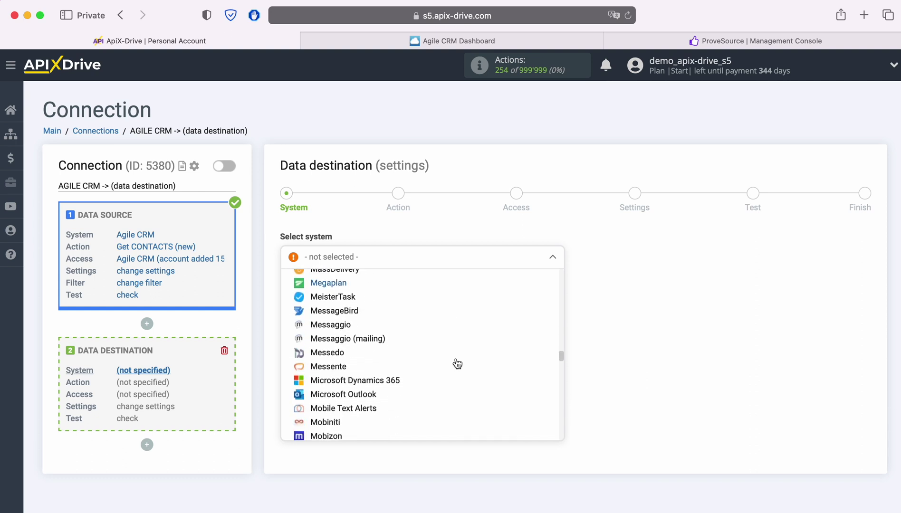
pyautogui.scroll(-5, 457, 364)
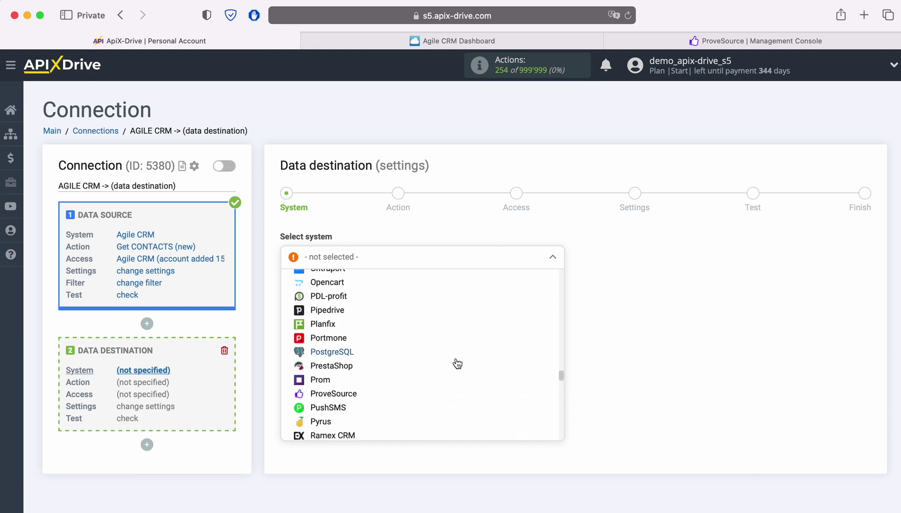
pyautogui.click(344, 351)
pyautogui.click(356, 292)
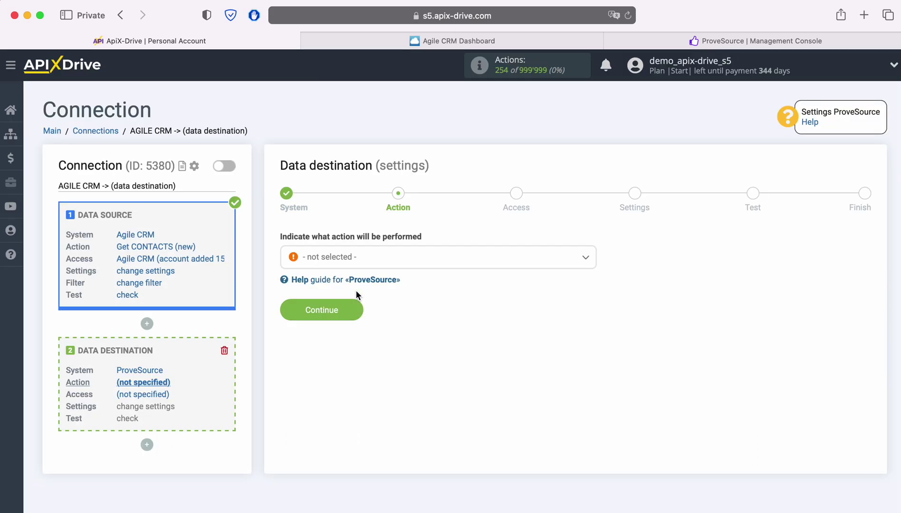
# - Set the destination action to Send DATA and open the connection setup for a new ProveSource account
pyautogui.click(371, 260)
pyautogui.click(341, 319)
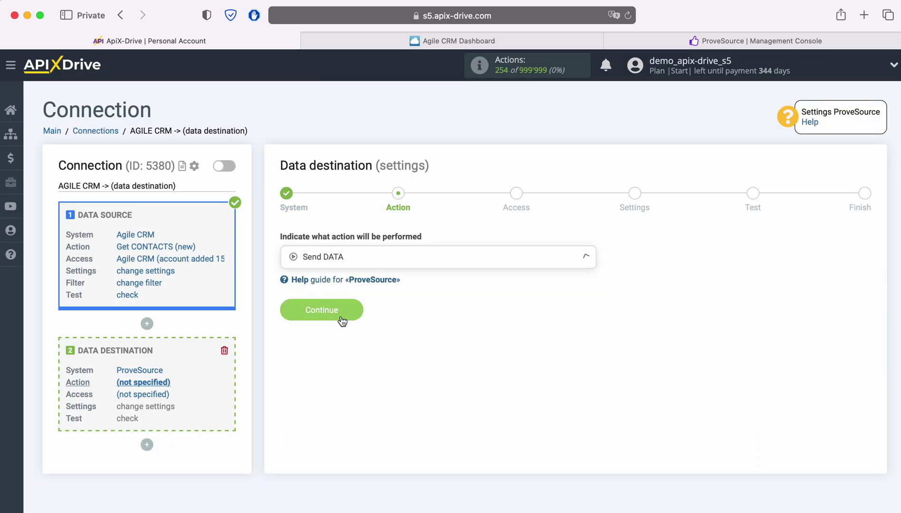
pyautogui.click(350, 316)
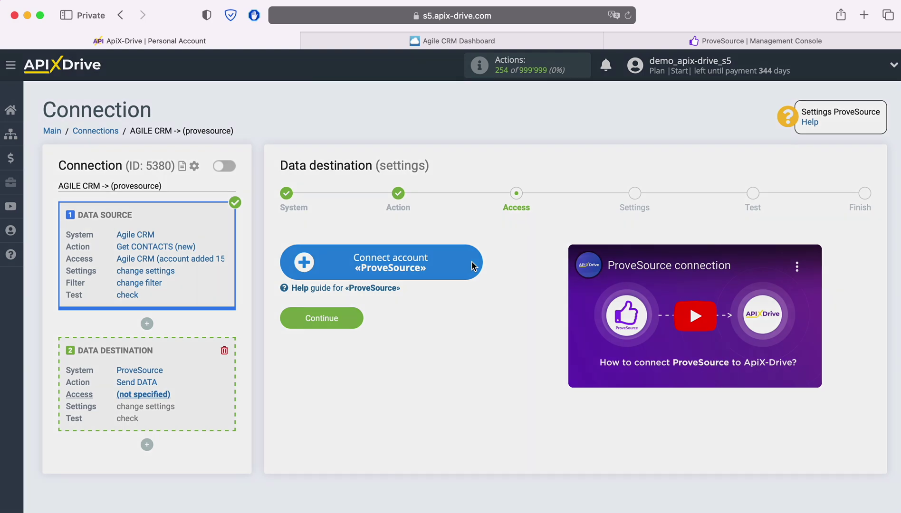
pyautogui.click(471, 262)
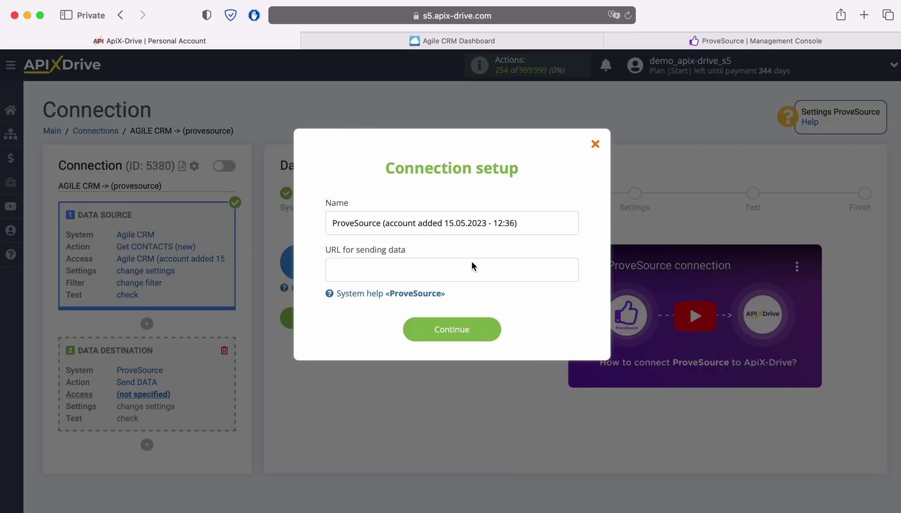
pyautogui.moveTo(519, 223); pyautogui.dragTo(332, 226)
pyautogui.click(328, 225)
# - Switch to ProveSource and create a new Stream notification that tracks Webhook events
pyautogui.click(635, 45)
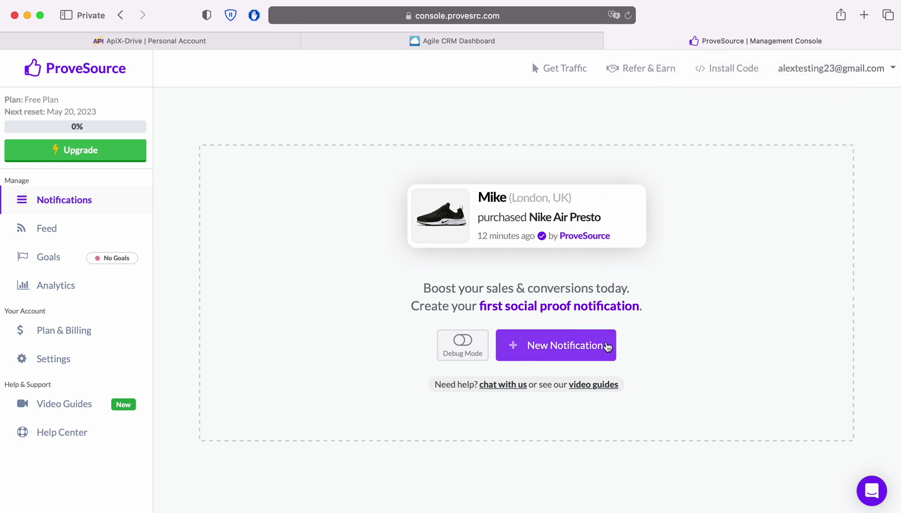
pyautogui.click(607, 346)
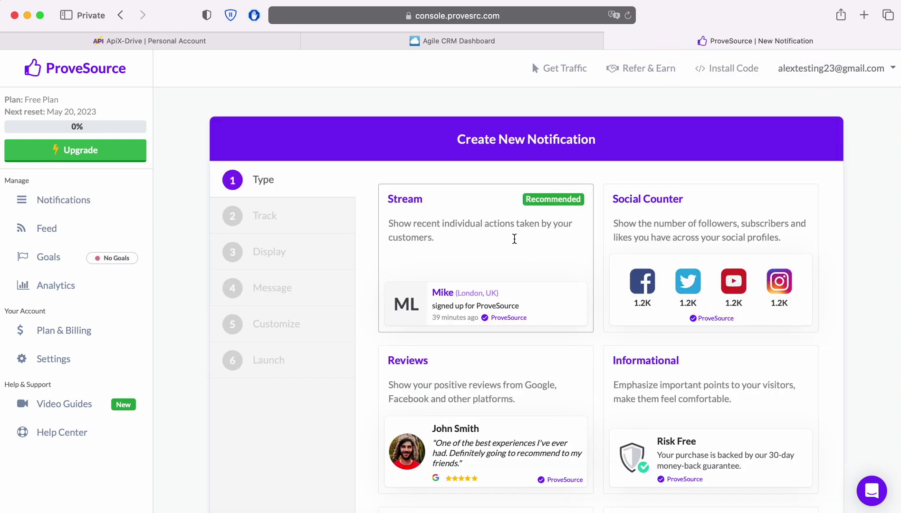
pyautogui.click(513, 239)
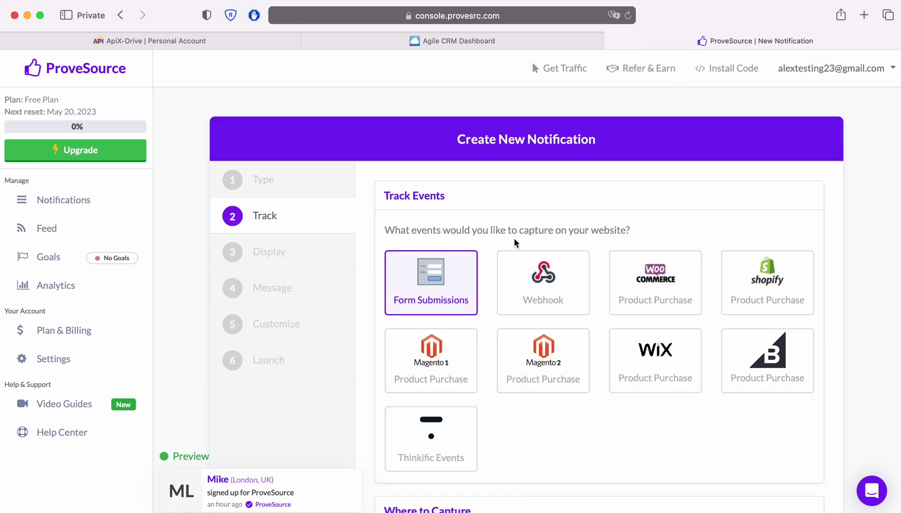
pyautogui.click(543, 283)
pyautogui.scroll(-5, 543, 281)
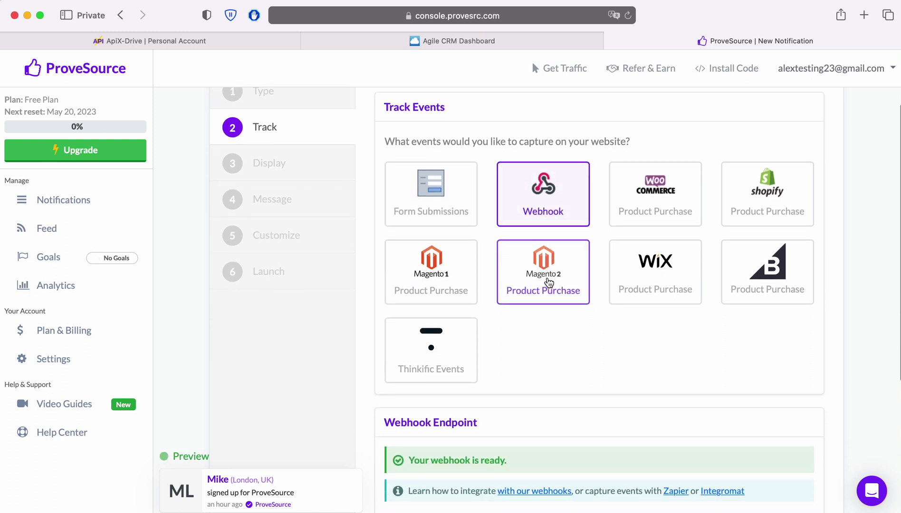
pyautogui.scroll(-2, 548, 281)
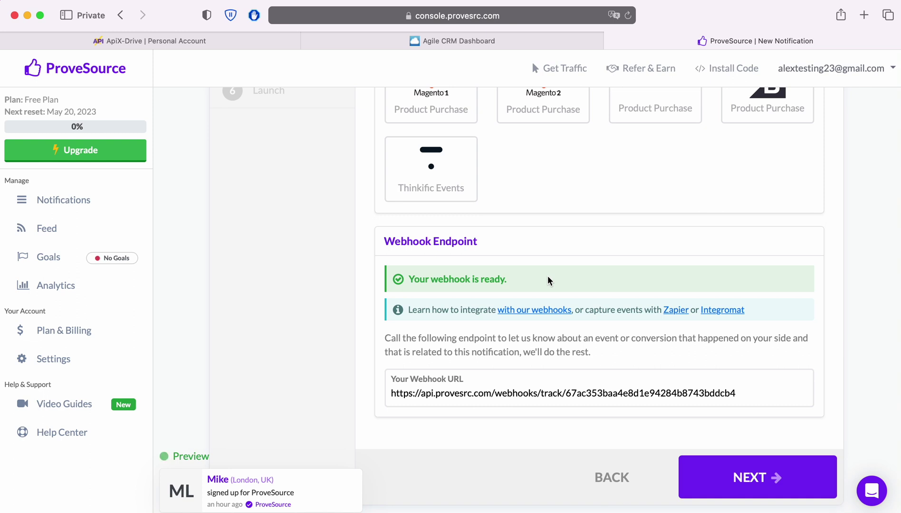
# - Copy the notification's webhook URL and paste it as the URL for sending data in the ApiX-Drive connection setup
pyautogui.click(657, 405)
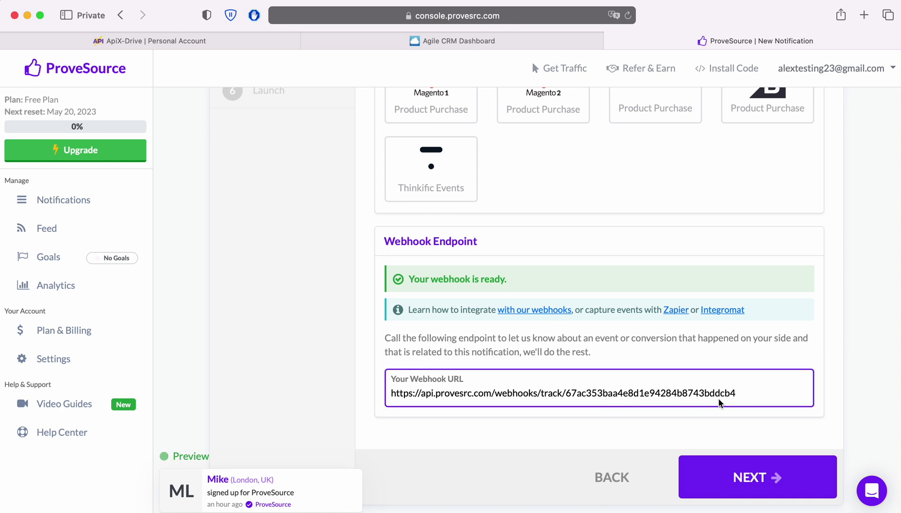
pyautogui.moveTo(721, 395); pyautogui.dragTo(389, 394)
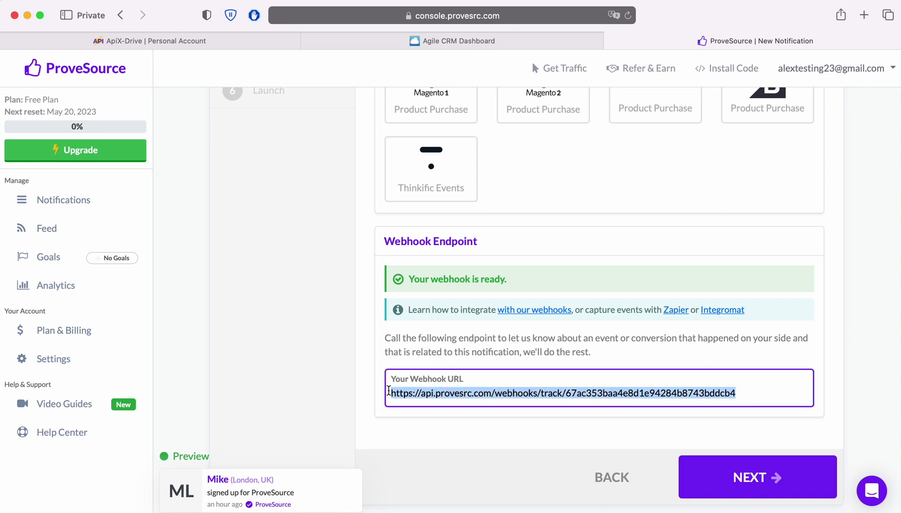
pyautogui.rightClick(424, 398)
pyautogui.click(447, 371)
pyautogui.click(169, 47)
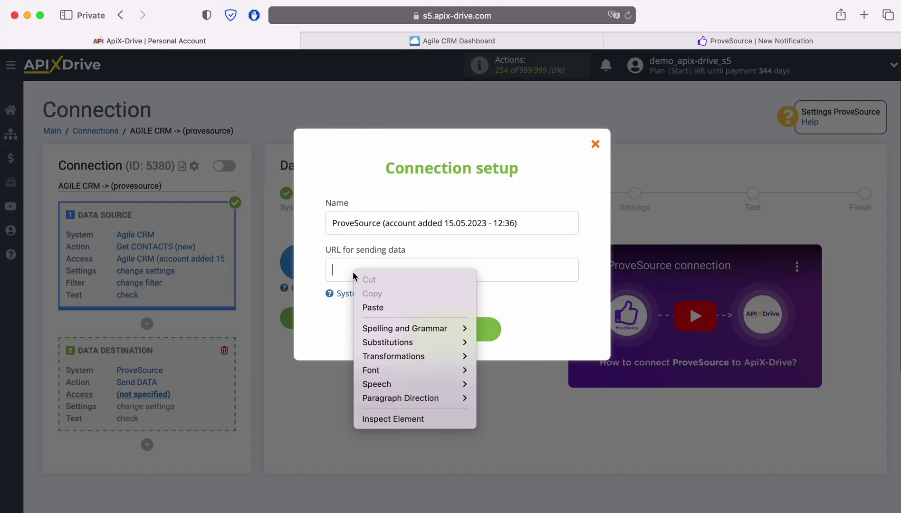
pyautogui.click(383, 309)
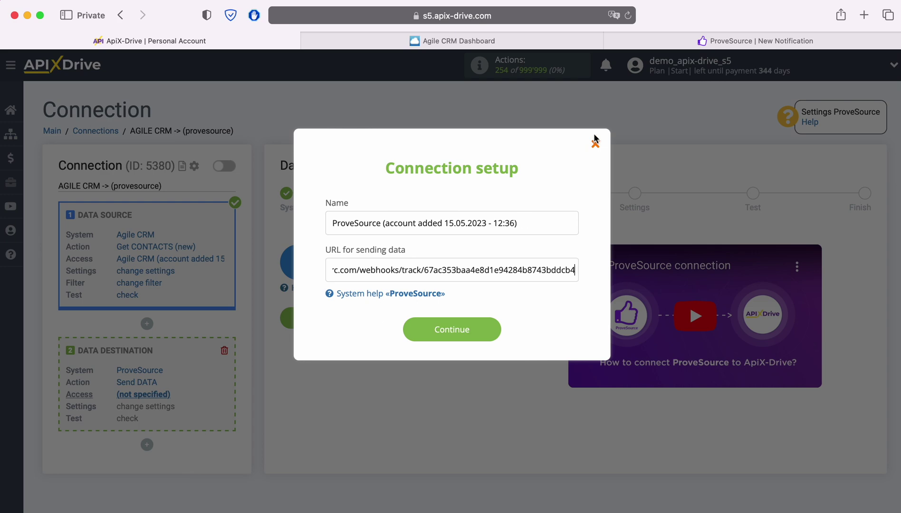
# - Return to the ProveSource notification, proceed to the display stage and add Apix-drive.com as the page URL where conversions are displayed
pyautogui.click(643, 47)
pyautogui.click(763, 466)
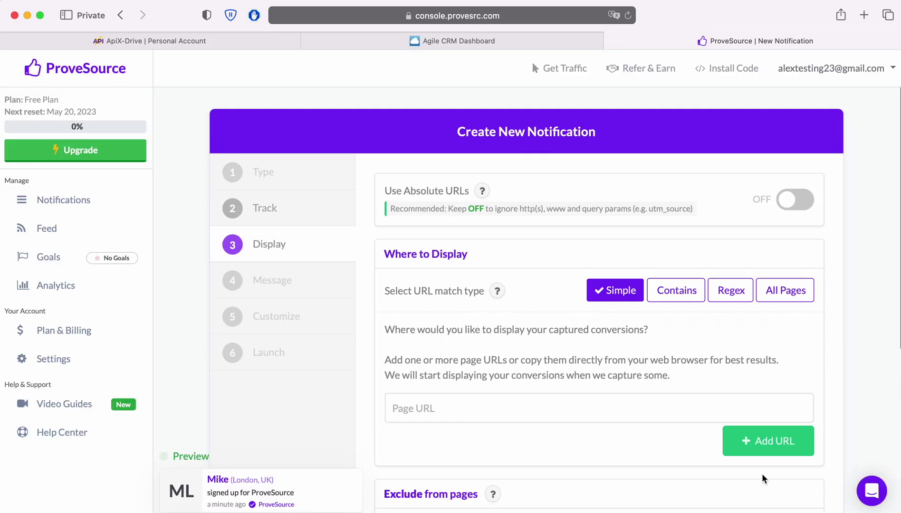
pyautogui.click(499, 408)
pyautogui.write('a')
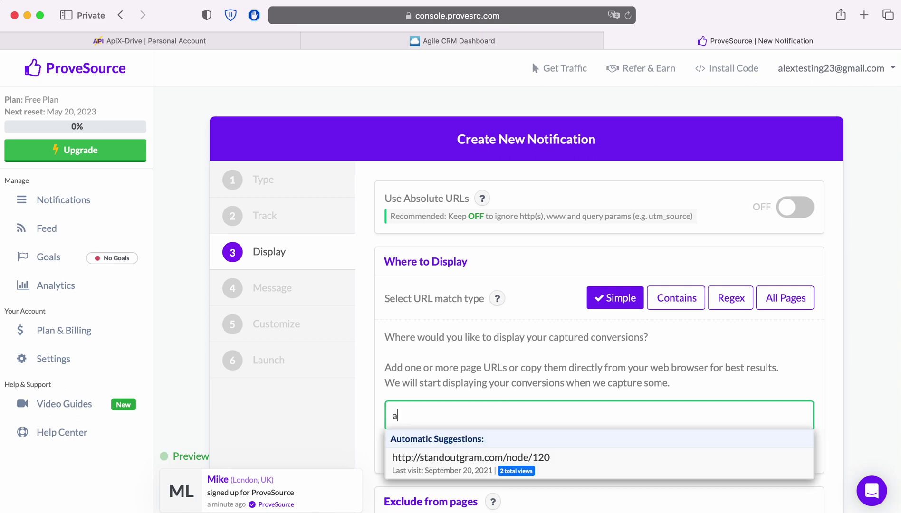
pyautogui.write('pix-d')
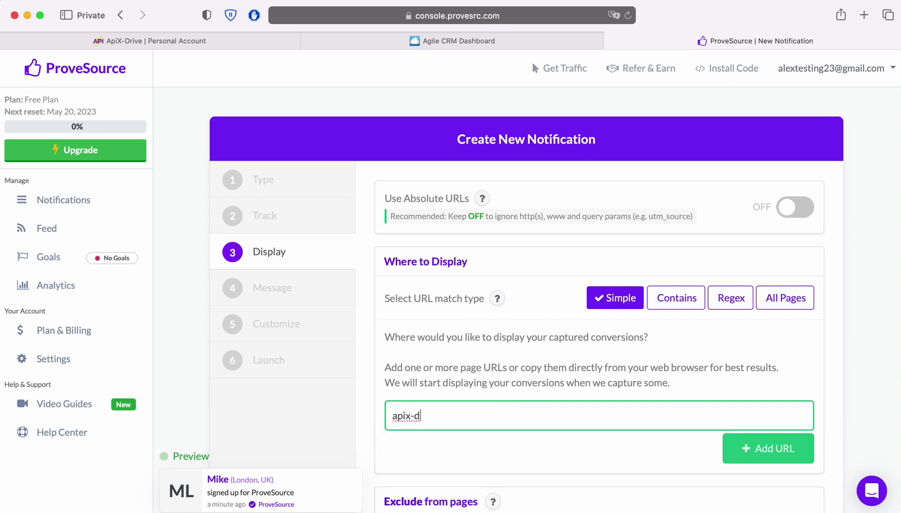
pyautogui.write('rive.com')
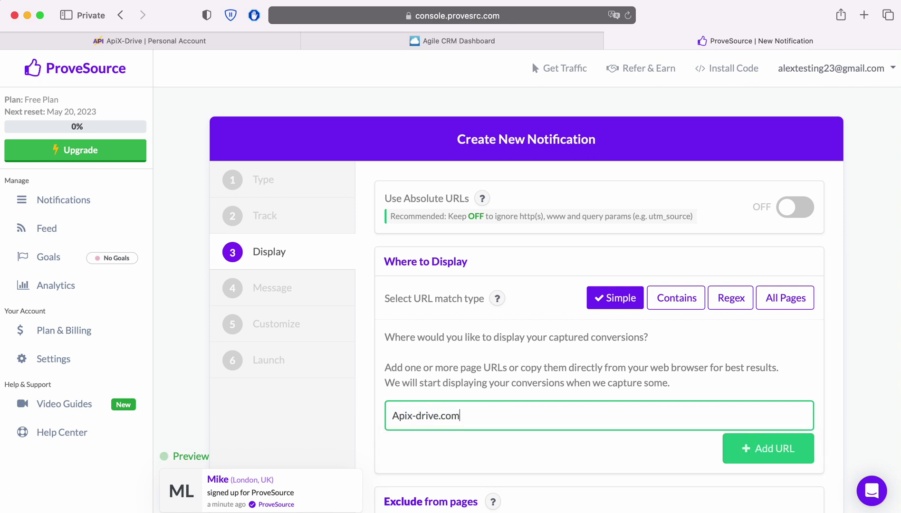
pyautogui.scroll(-2, 668, 436)
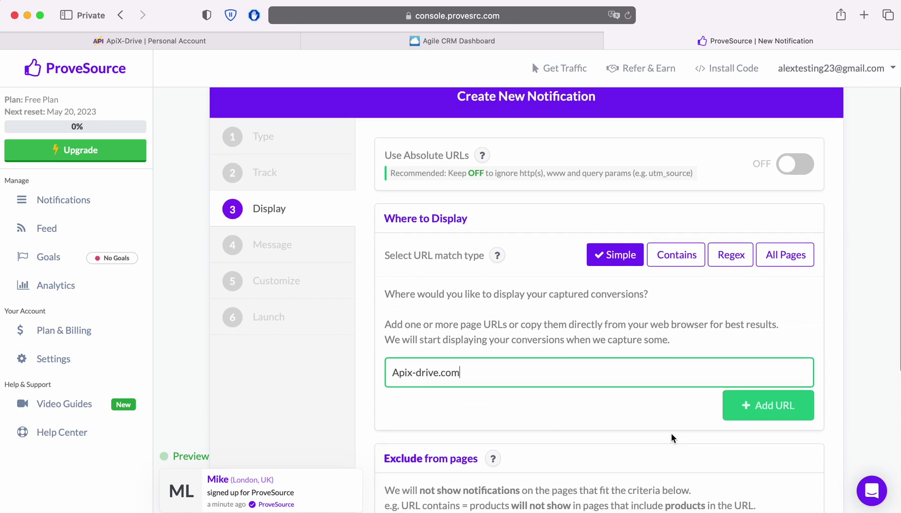
pyautogui.click(752, 403)
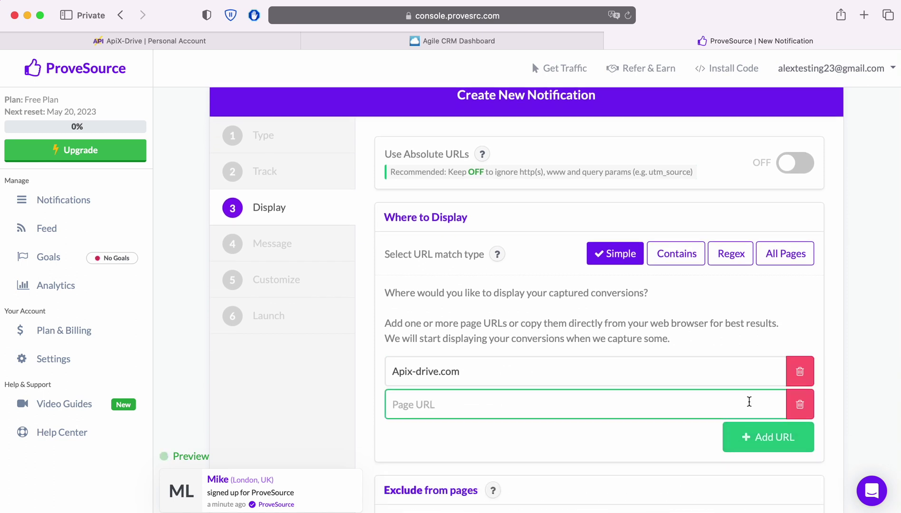
pyautogui.scroll(-5, 748, 401)
pyautogui.scroll(-2, 749, 401)
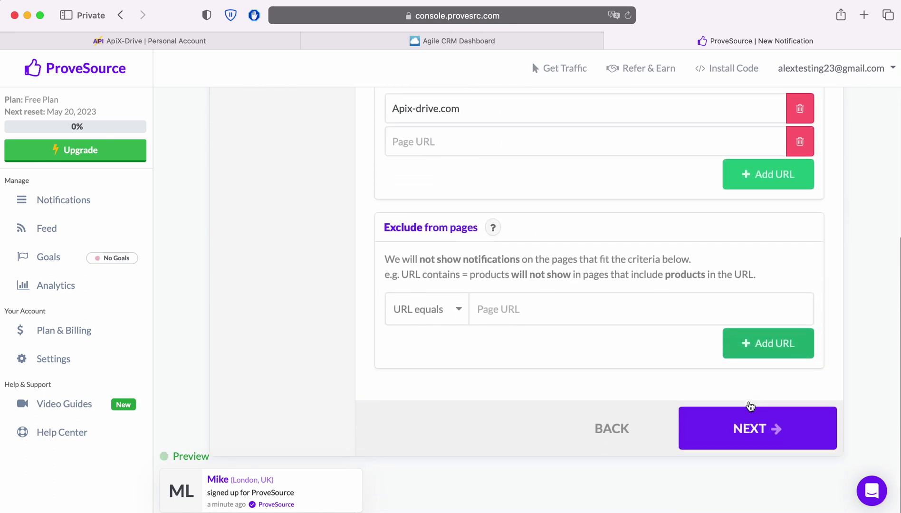
pyautogui.click(751, 442)
# - Set the notification's message text to "message" and accept the default customization settings
pyautogui.click(455, 201)
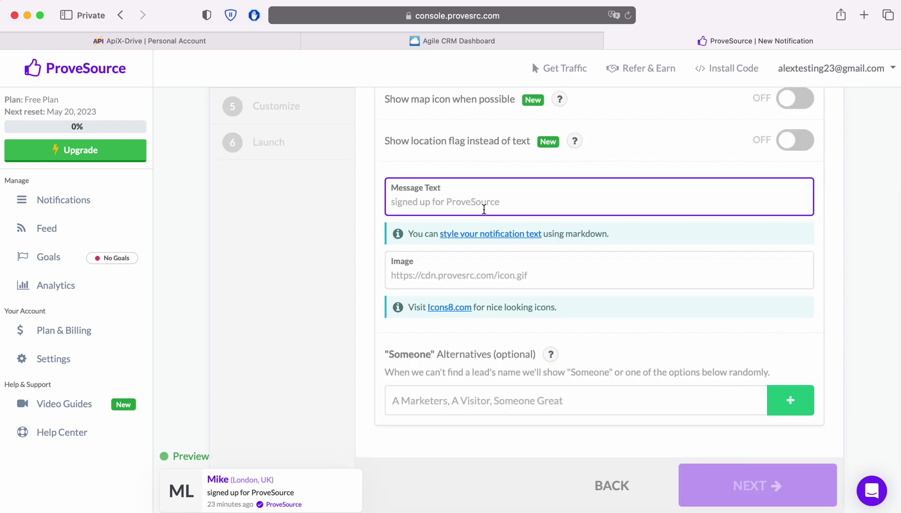
pyautogui.write('message')
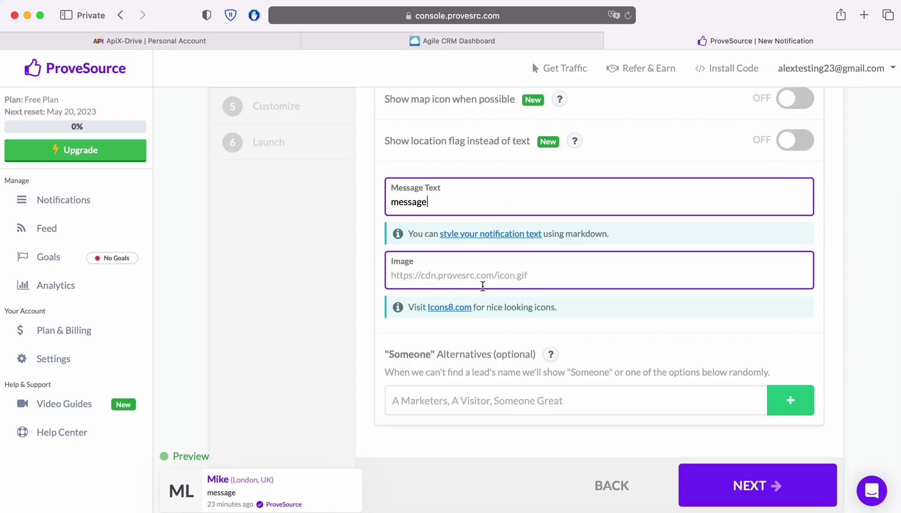
pyautogui.click(744, 488)
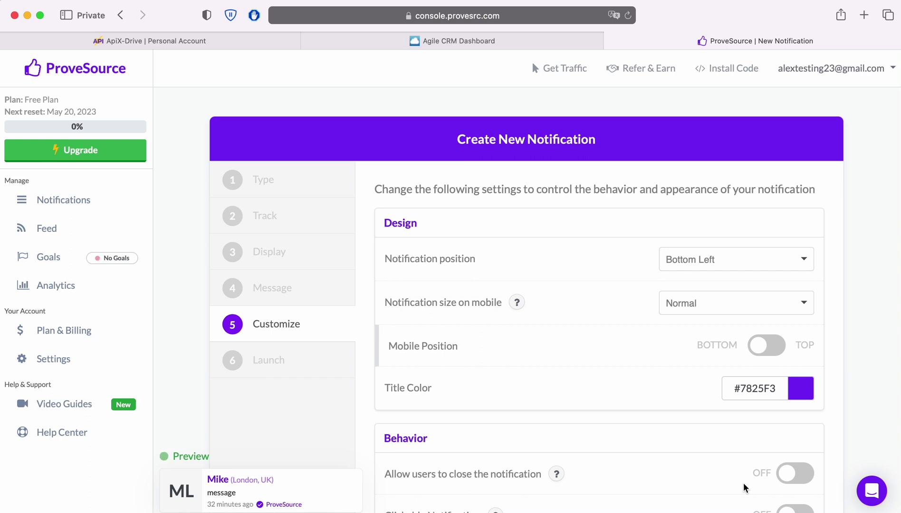
pyautogui.scroll(-6, 720, 460)
pyautogui.scroll(-12, 719, 460)
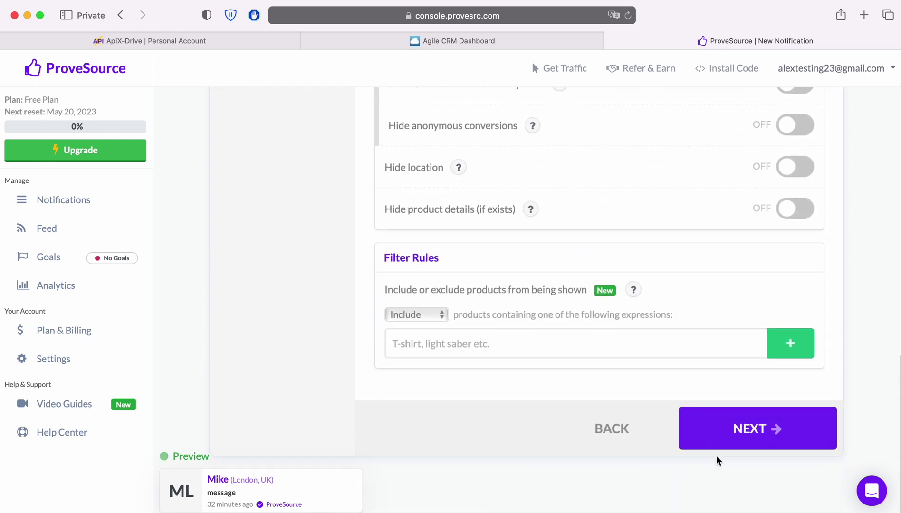
pyautogui.click(738, 428)
# - Name the notification ApiX-Drive and launch it
pyautogui.write('ApiX-Drive')
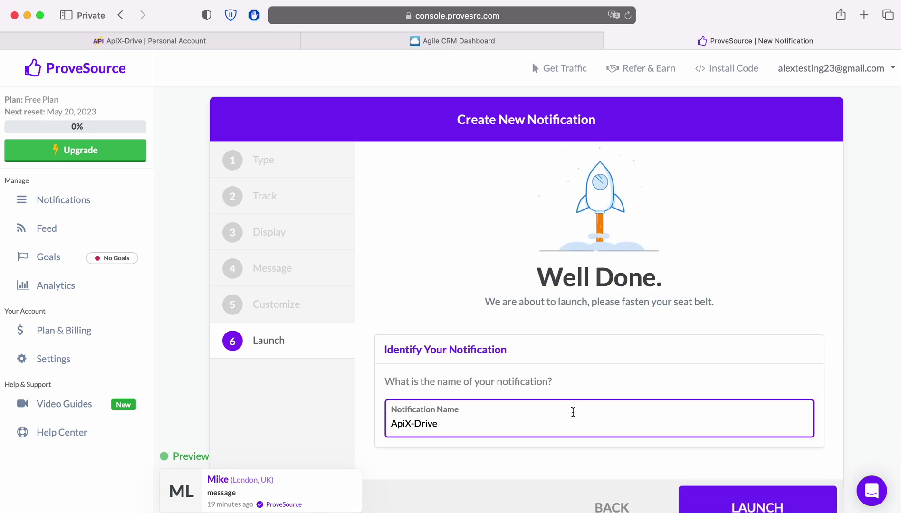
pyautogui.scroll(-4, 573, 412)
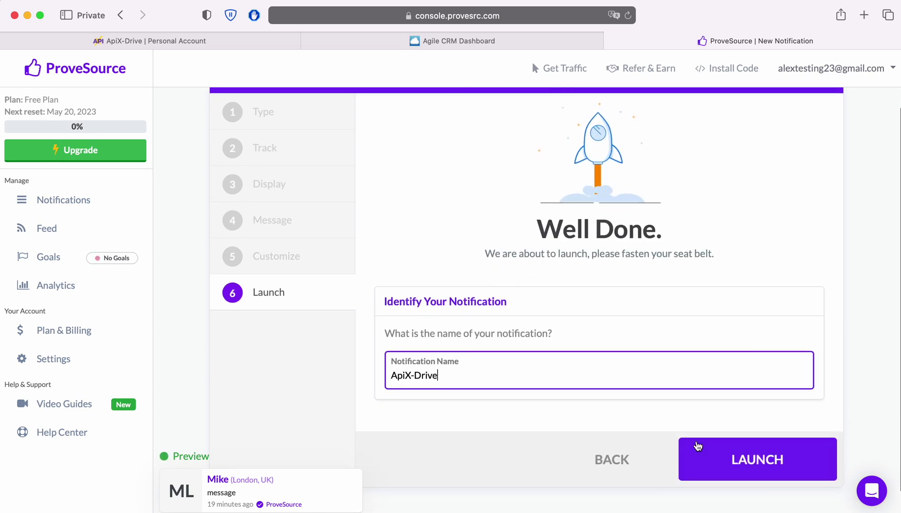
pyautogui.click(738, 459)
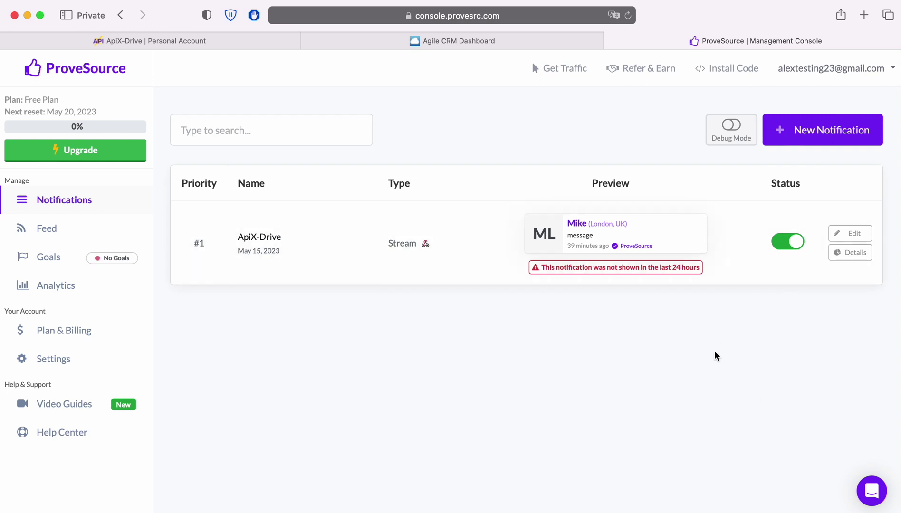
# - Switch back to ApiX-Drive and save the ProveSource account connection
pyautogui.click(151, 38)
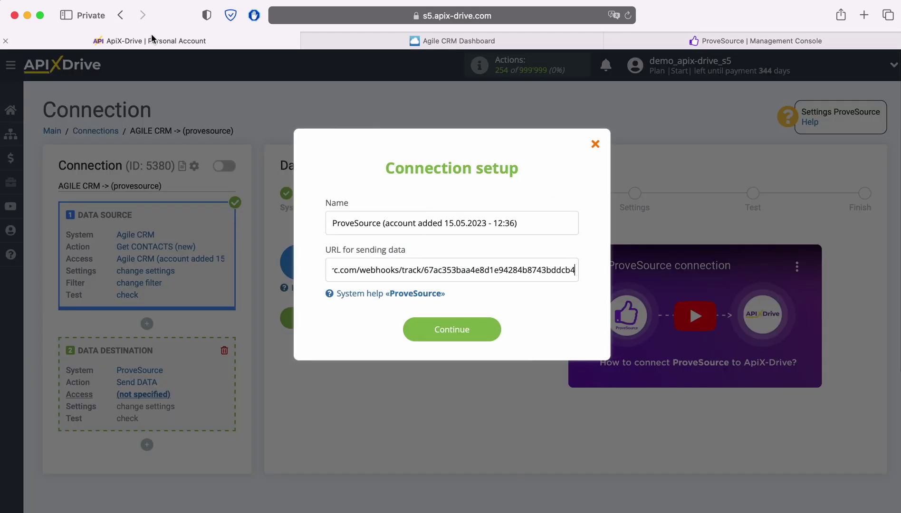
pyautogui.click(485, 333)
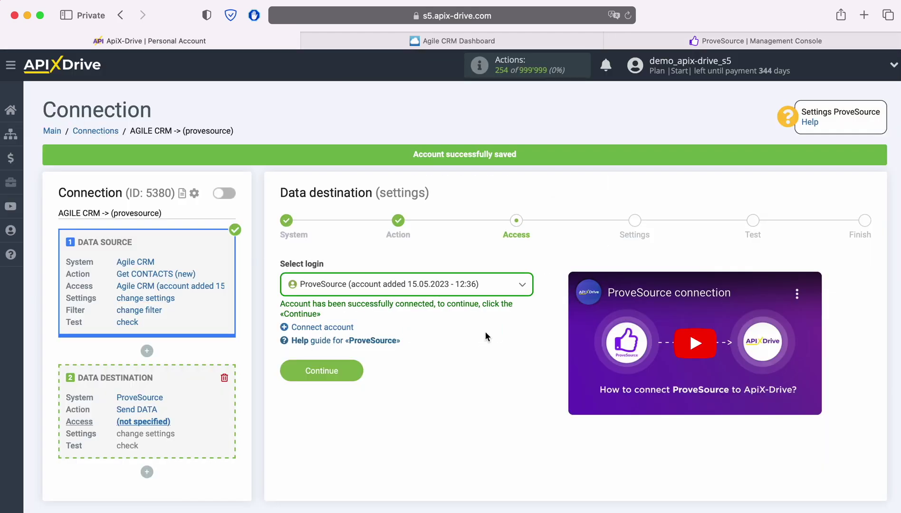
# - Choose the connected ProveSource account, continue to the destination settings and set the send type to POST json
pyautogui.click(478, 284)
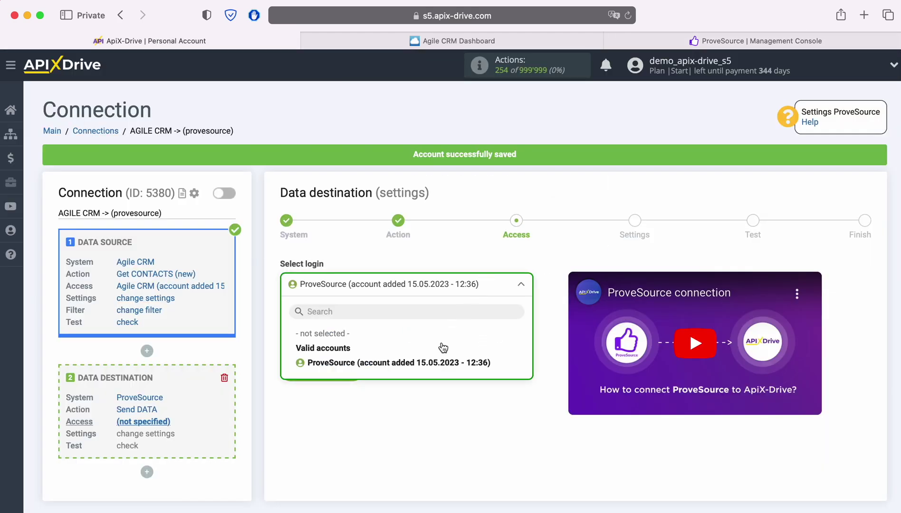
pyautogui.click(435, 362)
pyautogui.click(354, 370)
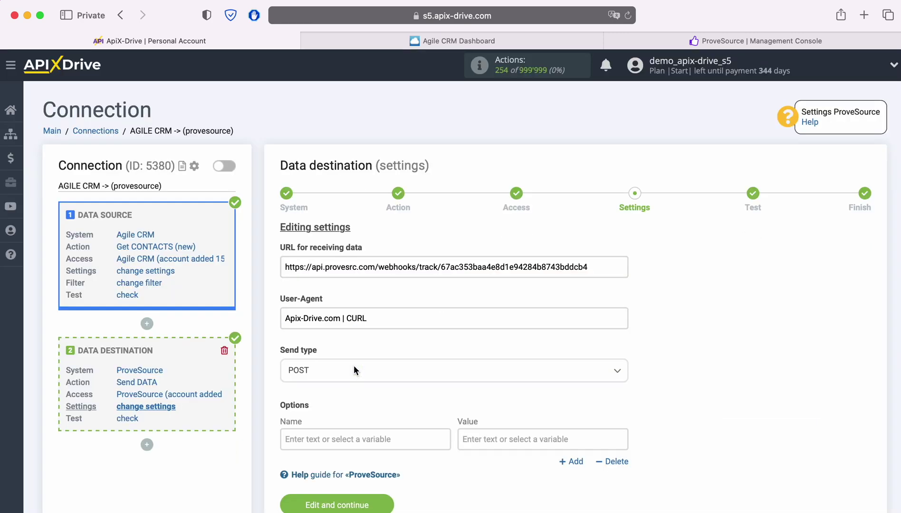
pyautogui.click(354, 370)
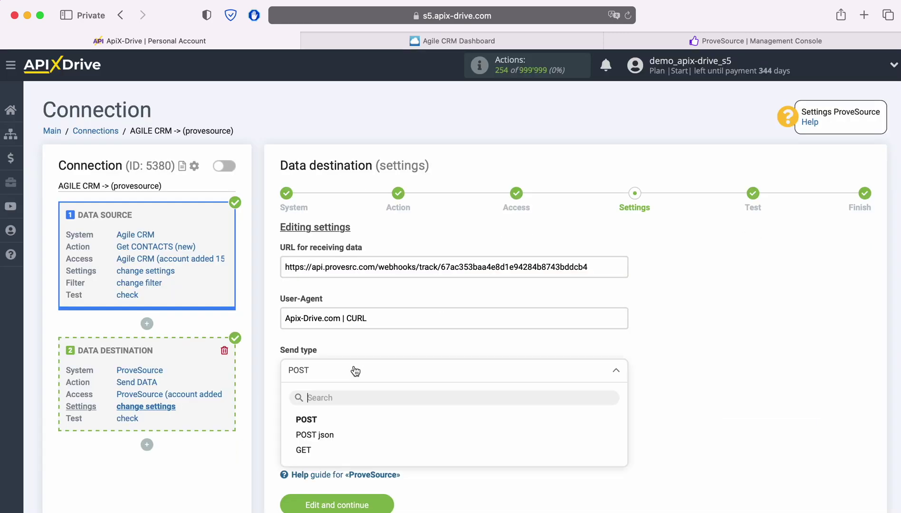
pyautogui.click(323, 435)
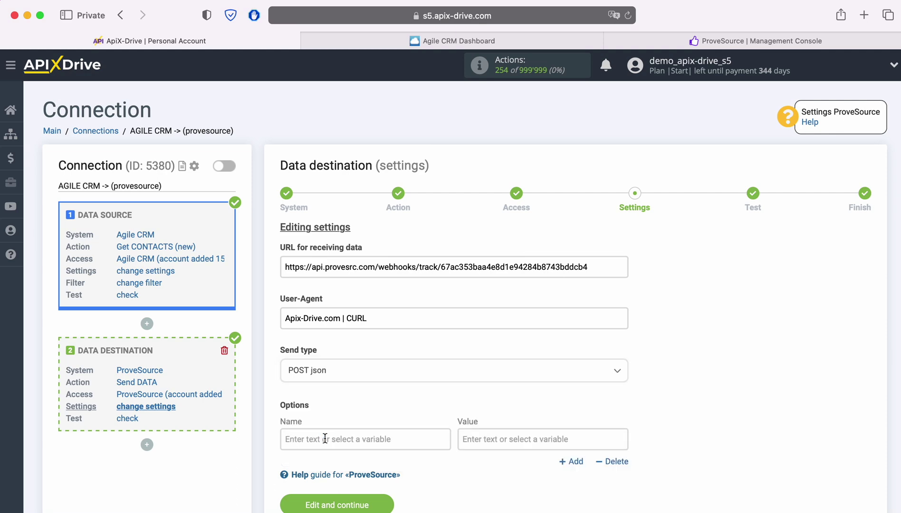
# - Define an option named firstName whose value combines the Agile CRM First name and Last name variables
pyautogui.click(325, 438)
pyautogui.scroll(-5, 325, 475)
pyautogui.write('fir')
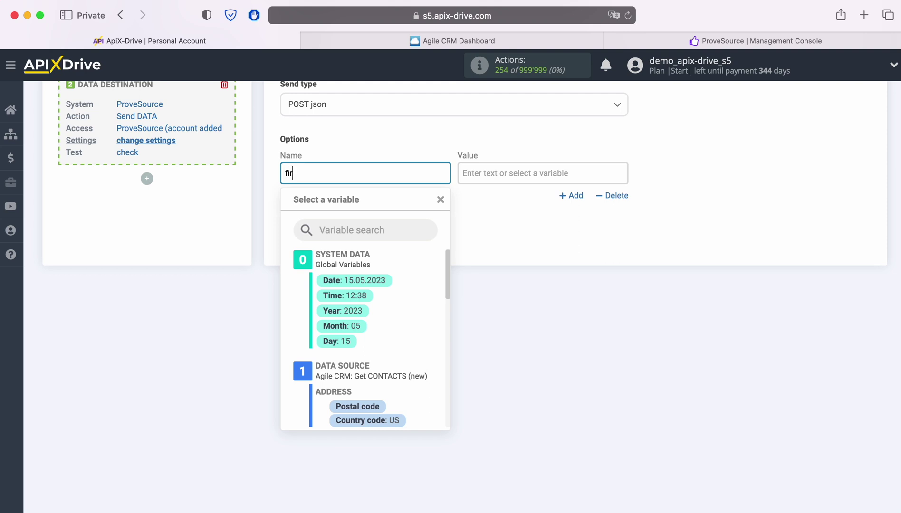
pyautogui.write('stName')
pyautogui.click(508, 176)
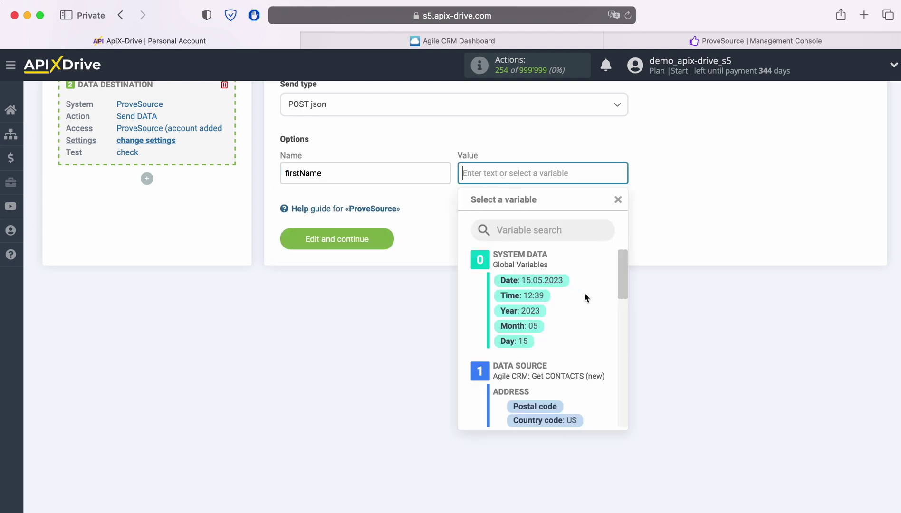
pyautogui.scroll(-5, 601, 298)
pyautogui.scroll(-4, 599, 298)
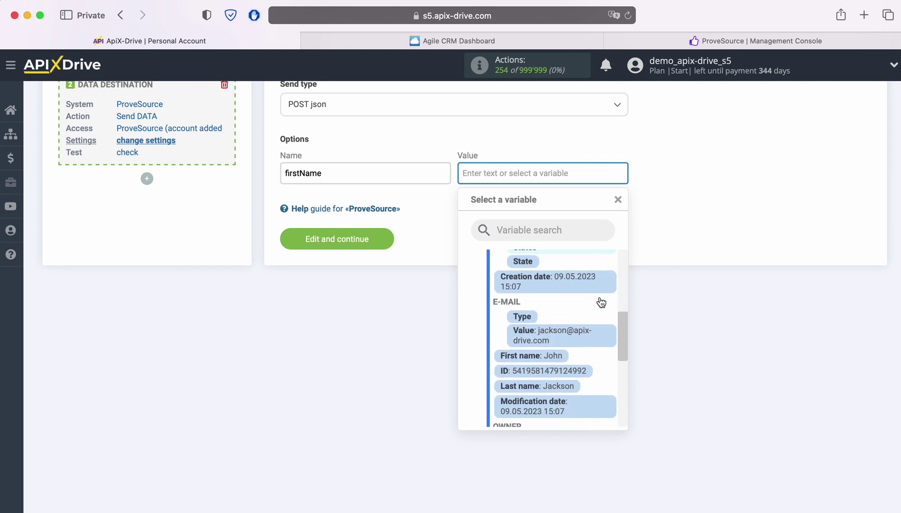
pyautogui.click(556, 336)
pyautogui.click(610, 175)
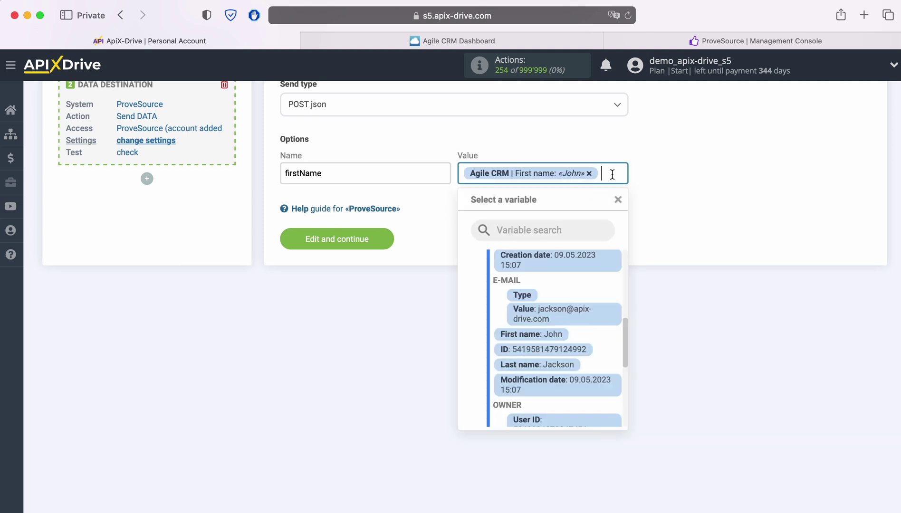
pyautogui.click(569, 364)
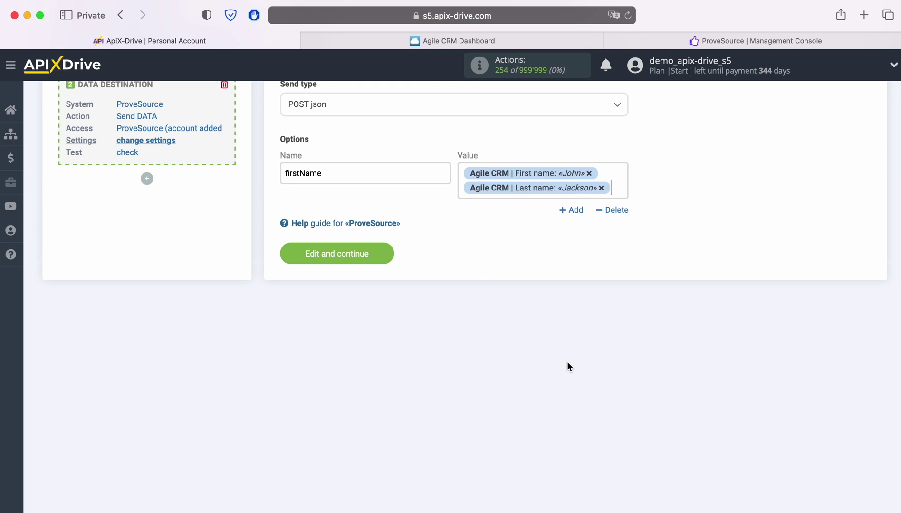
# - Add a second option named email with the Agile CRM E-mail Value variable, and save the destination settings
pyautogui.click(573, 211)
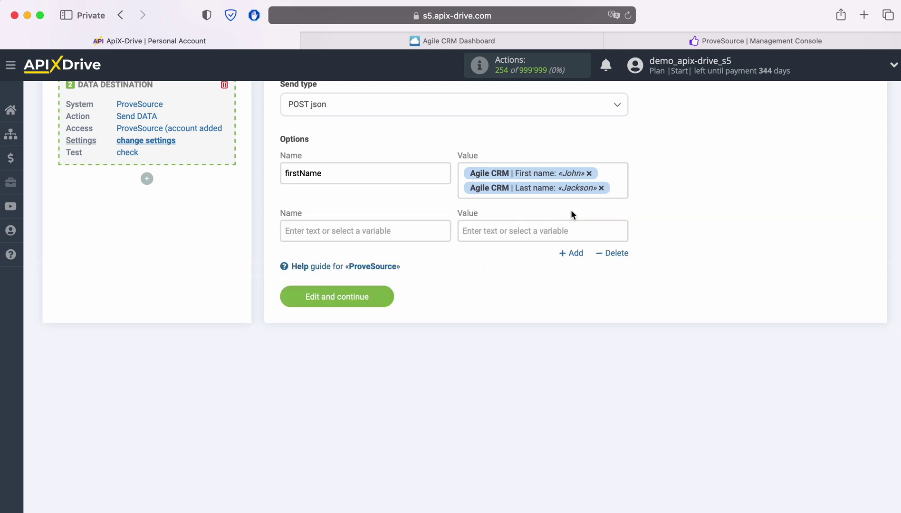
pyautogui.click(407, 228)
pyautogui.write('email')
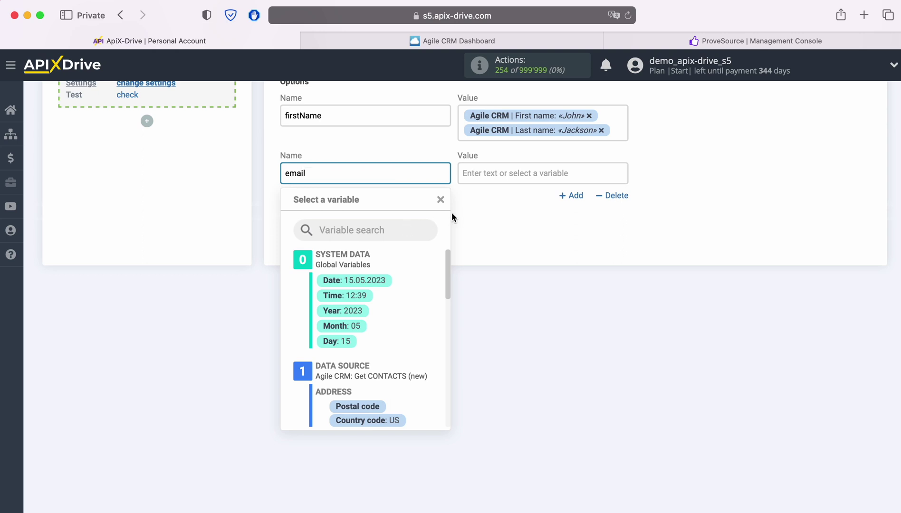
pyautogui.click(508, 170)
pyautogui.scroll(-5, 586, 366)
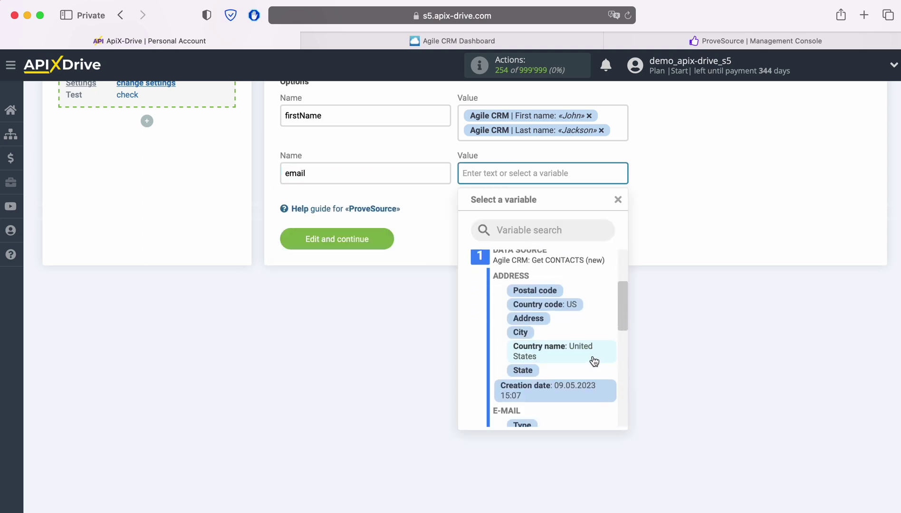
pyautogui.scroll(-2, 592, 354)
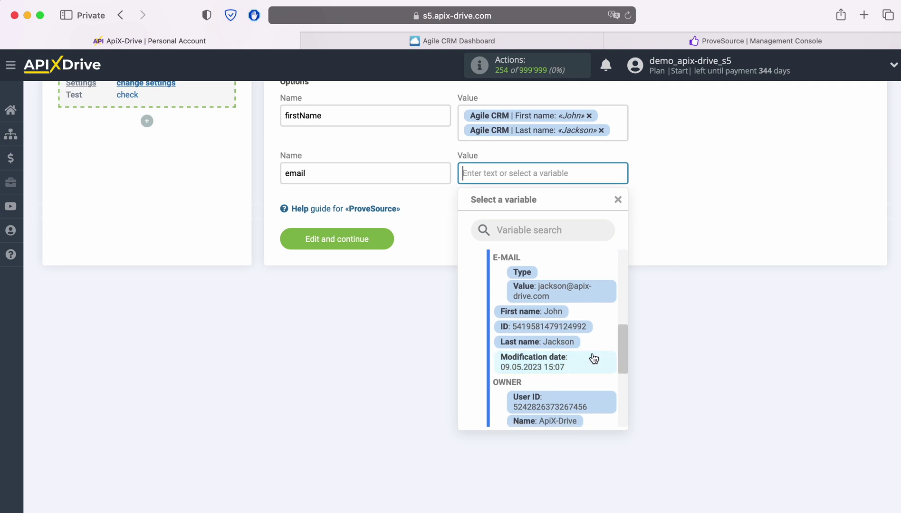
pyautogui.click(559, 288)
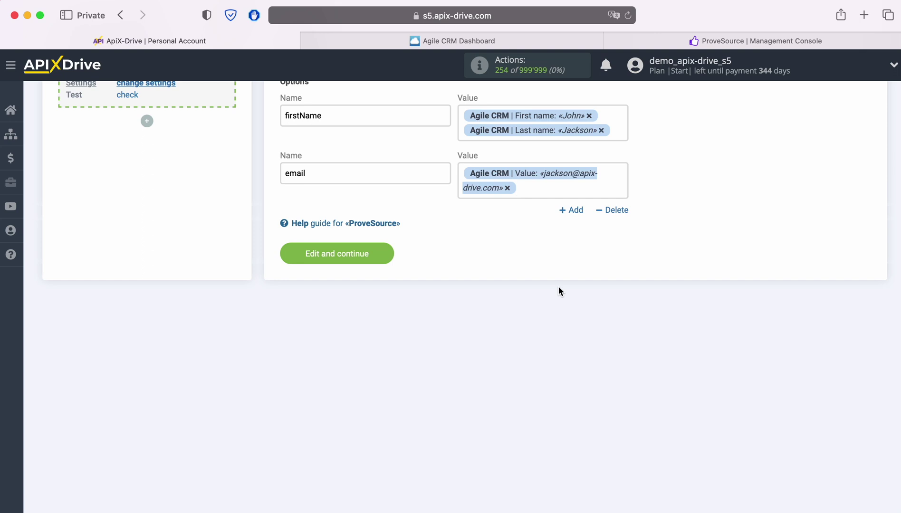
pyautogui.click(336, 255)
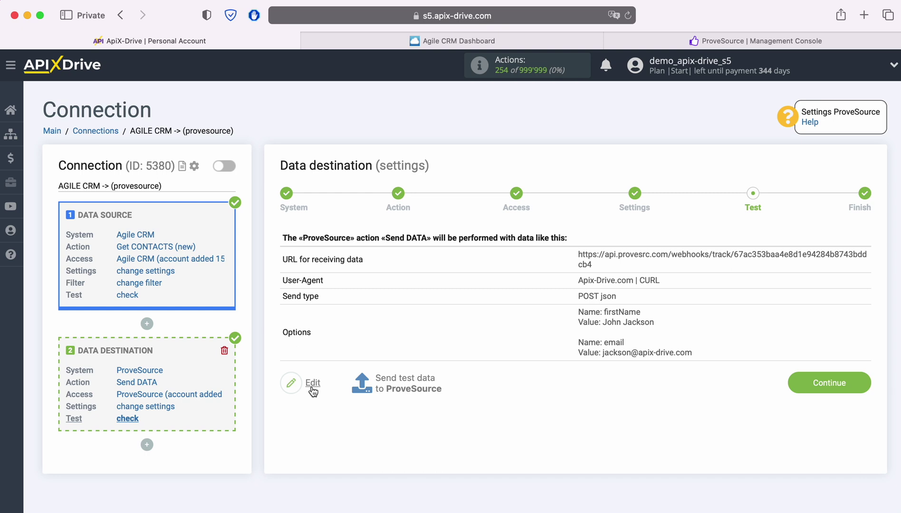
# - Send test data to ProveSource, switch to ProveSource and examine the newest webhook event's details in the events feed
pyautogui.click(406, 379)
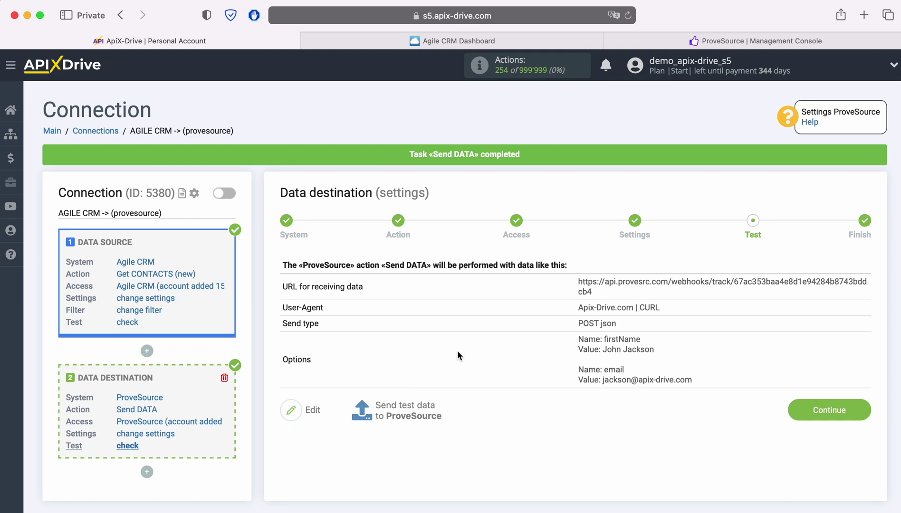
pyautogui.click(639, 43)
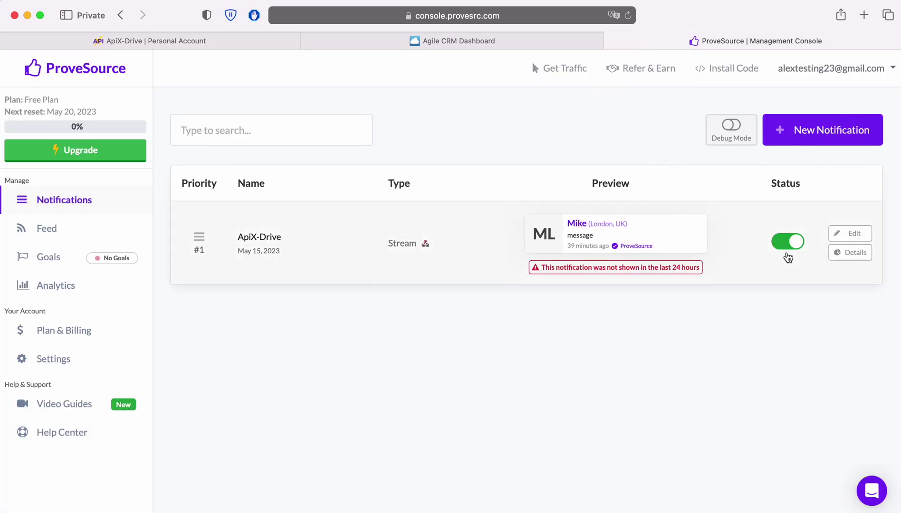
pyautogui.click(43, 229)
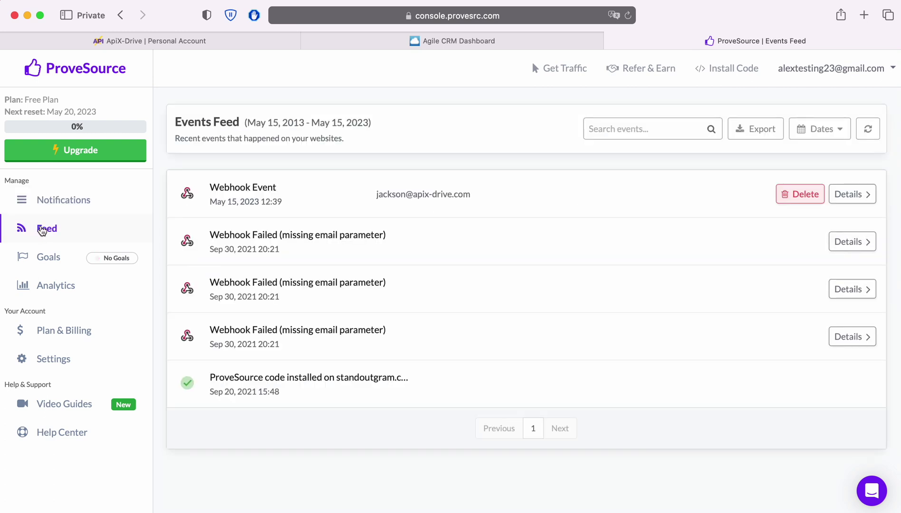
pyautogui.click(850, 195)
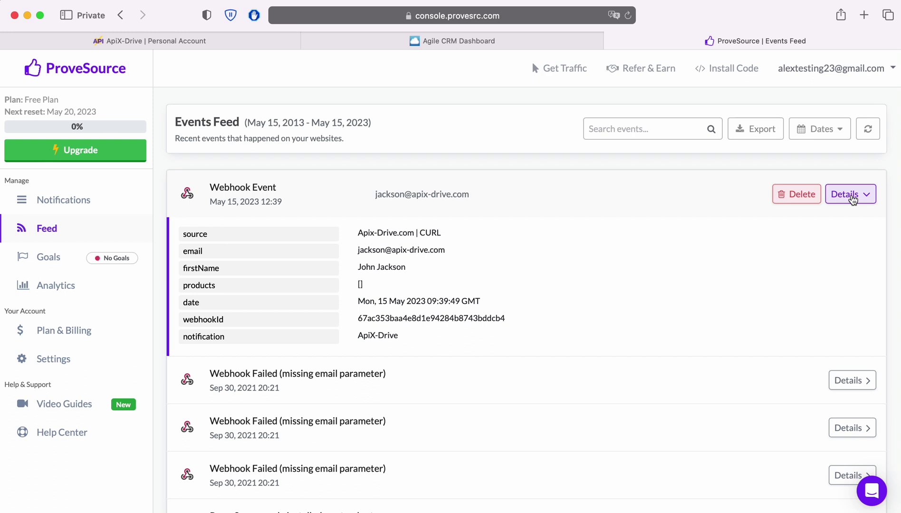
# - Switch back to ApiX-Drive, finish the data destination setup and enable automatic updates for the connection
pyautogui.click(171, 41)
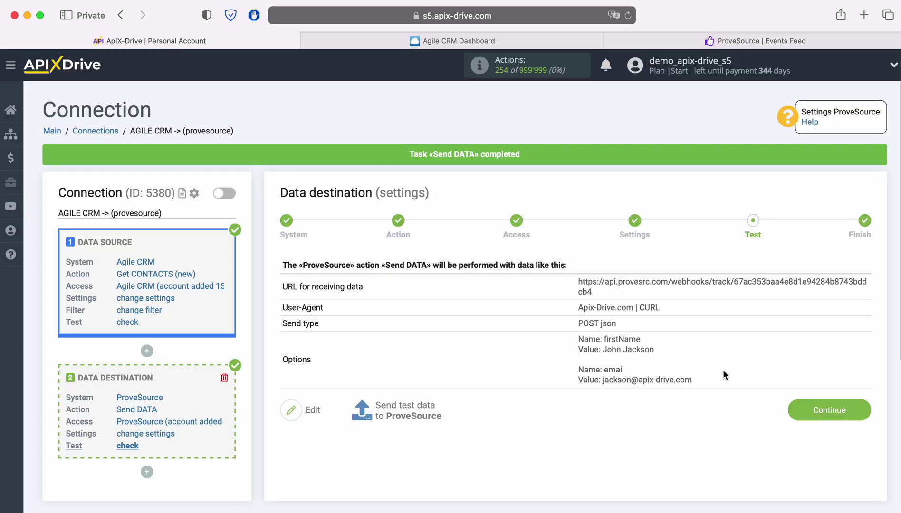
pyautogui.click(861, 409)
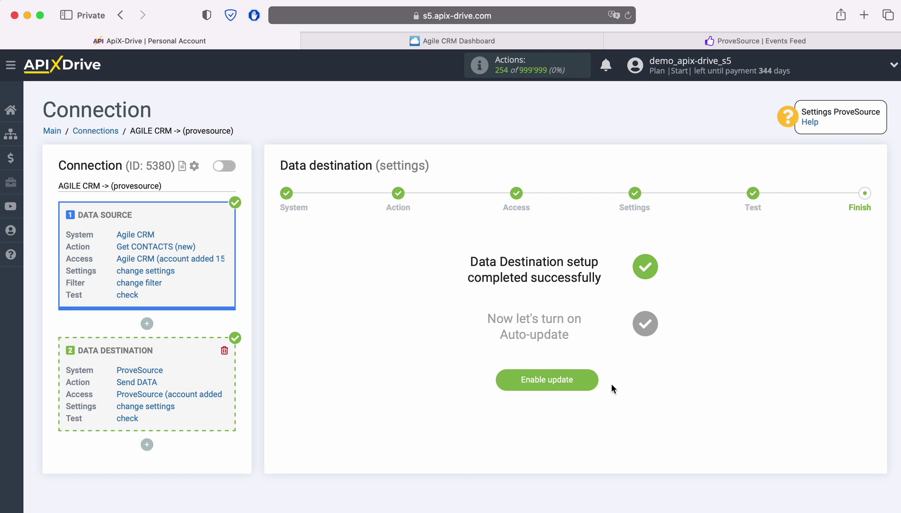
pyautogui.click(590, 380)
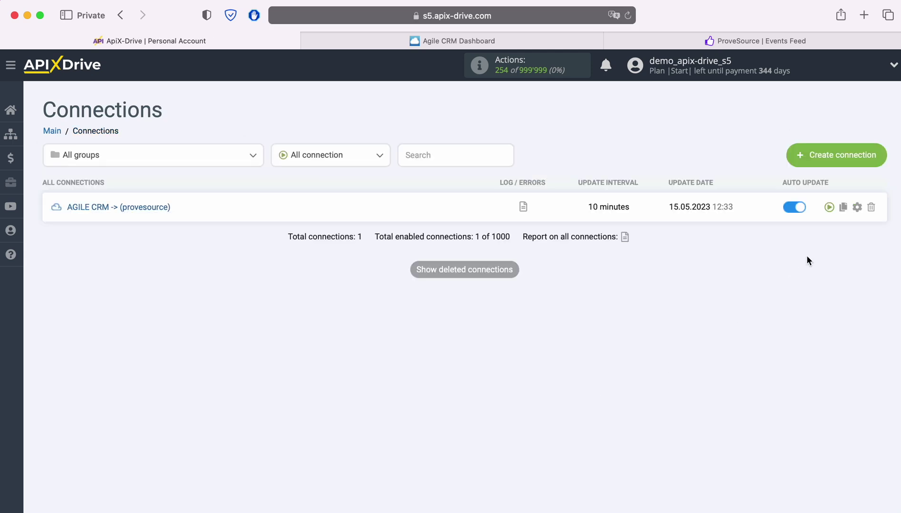
# - Set the update interval of the AGILE CRM -> (provesource) connection to 5 minutes and save it
pyautogui.click(856, 208)
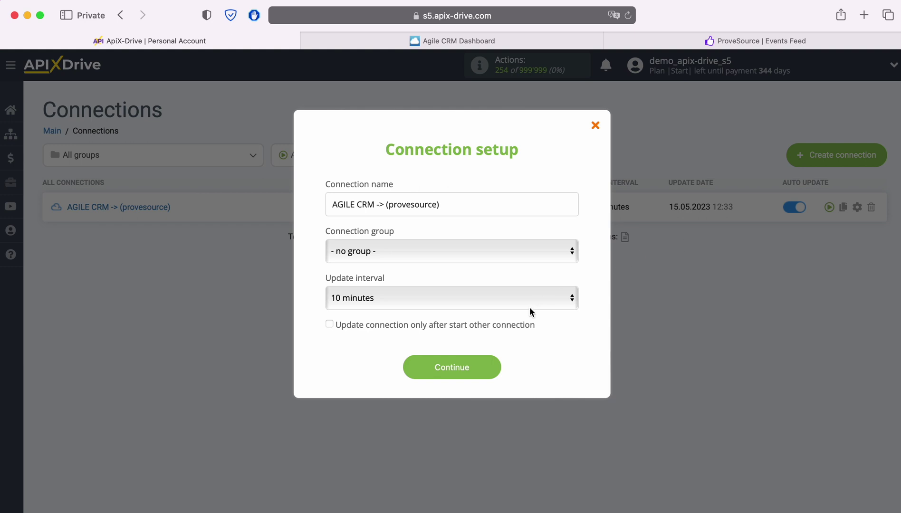
pyautogui.click(529, 309)
pyautogui.click(474, 281)
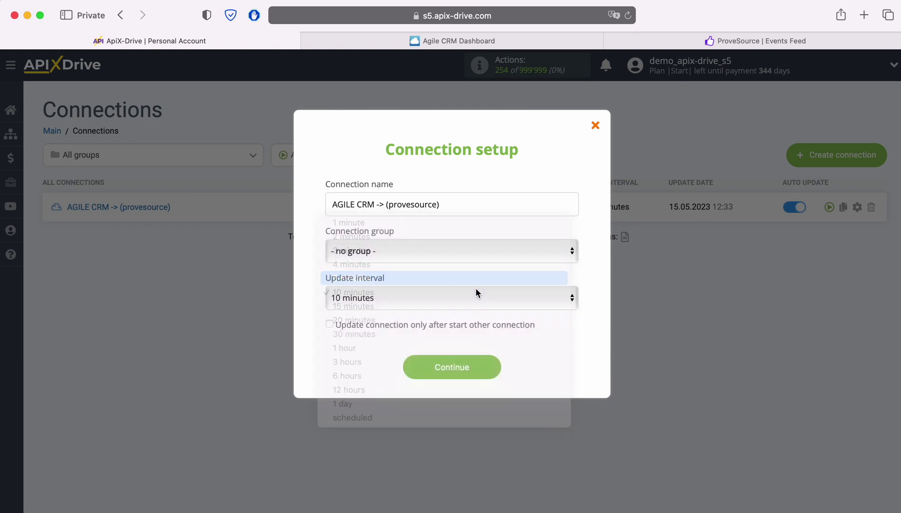
pyautogui.click(497, 369)
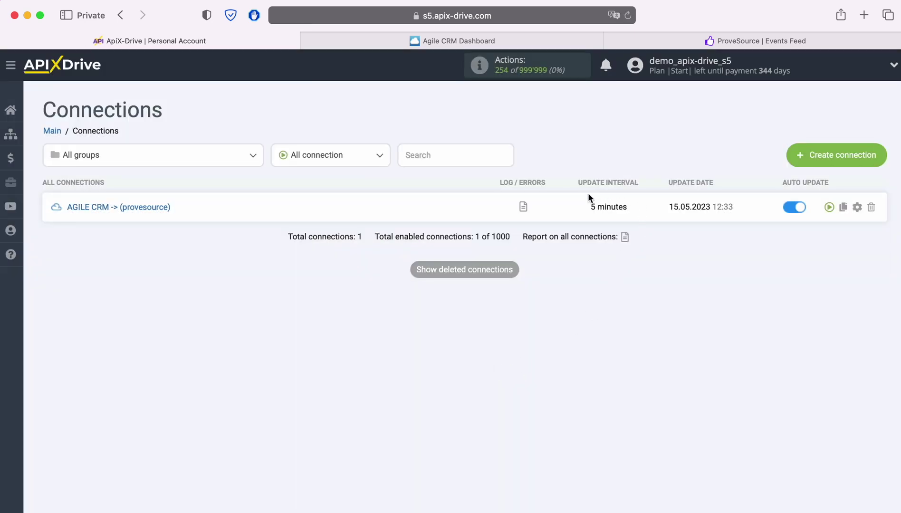